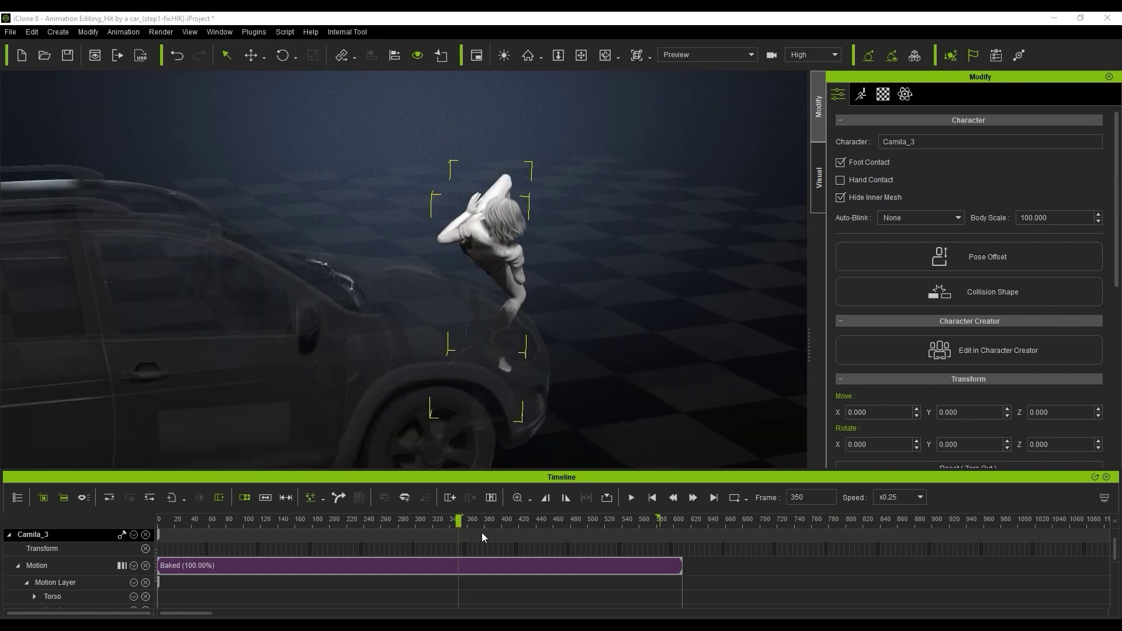
Create a reach dummy on Camila_3's left hand bone, then release the hand from the reach
{"action": "left_click", "coordinate": [861, 94]}
{"action": "left_click", "coordinate": [964, 270]}
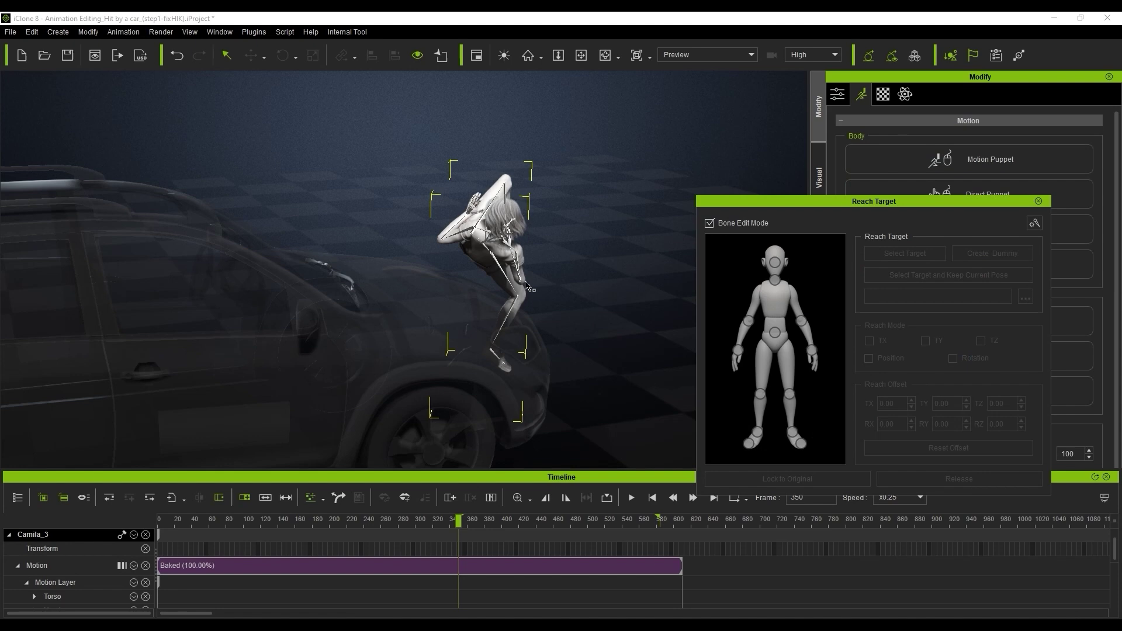
{"action": "left_click", "coordinate": [471, 213]}
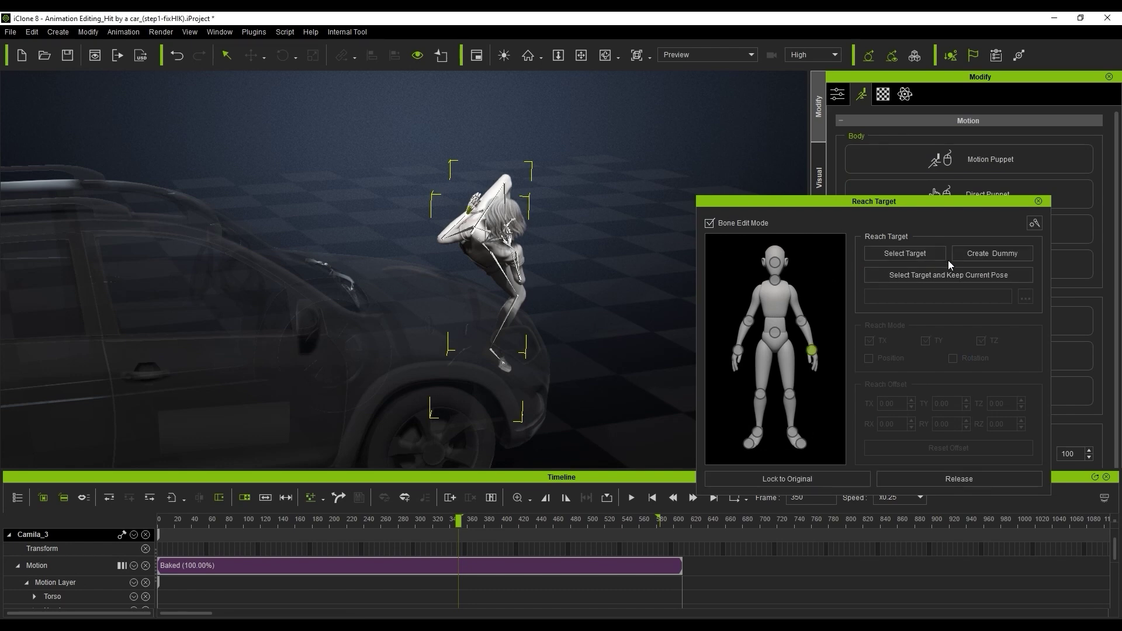
{"action": "left_click", "coordinate": [1020, 255]}
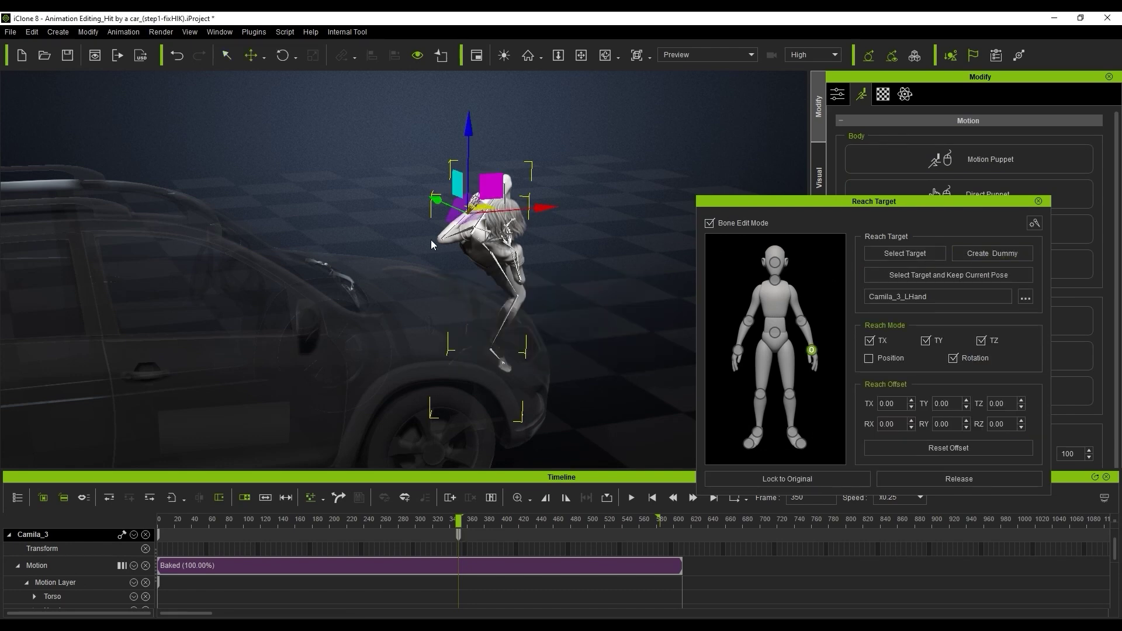
{"action": "left_click", "coordinate": [903, 478]}
Select the Camila_3_LHand dummy and scrub the timeline to confirm it follows the left hand
{"action": "left_click", "coordinate": [1038, 201]}
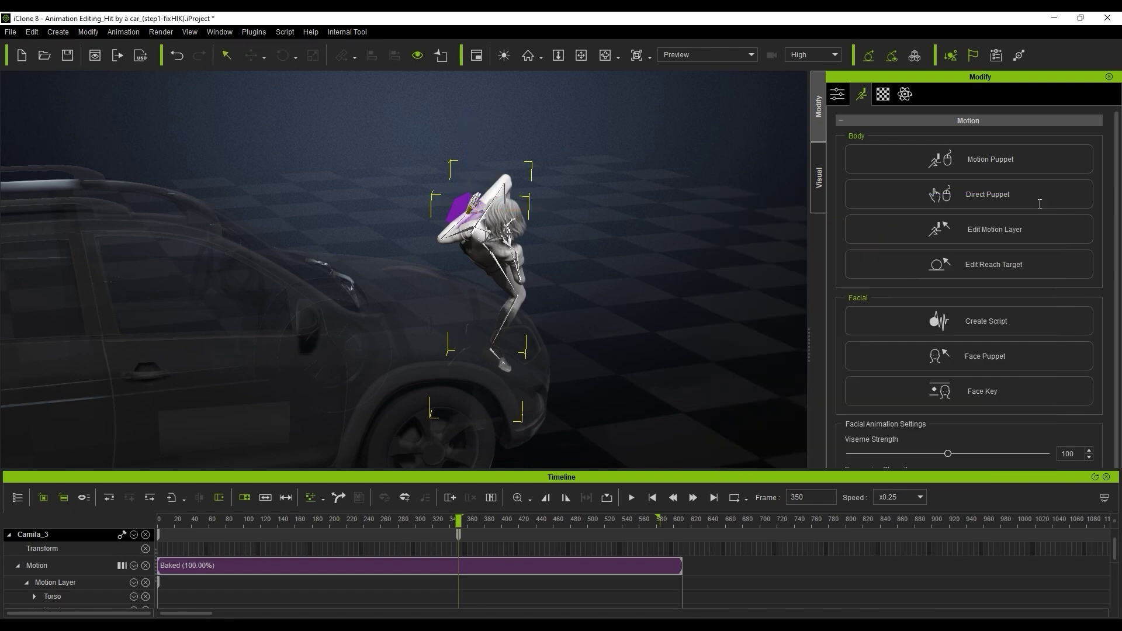
{"action": "double_click", "coordinate": [466, 207]}
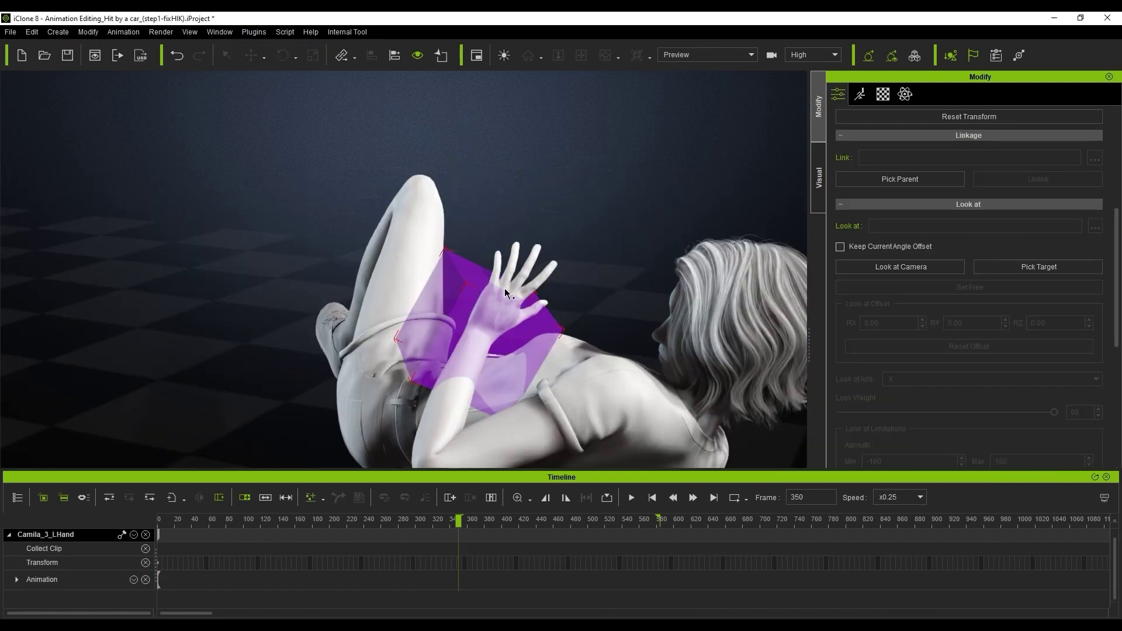
{"action": "key", "text": "z"}
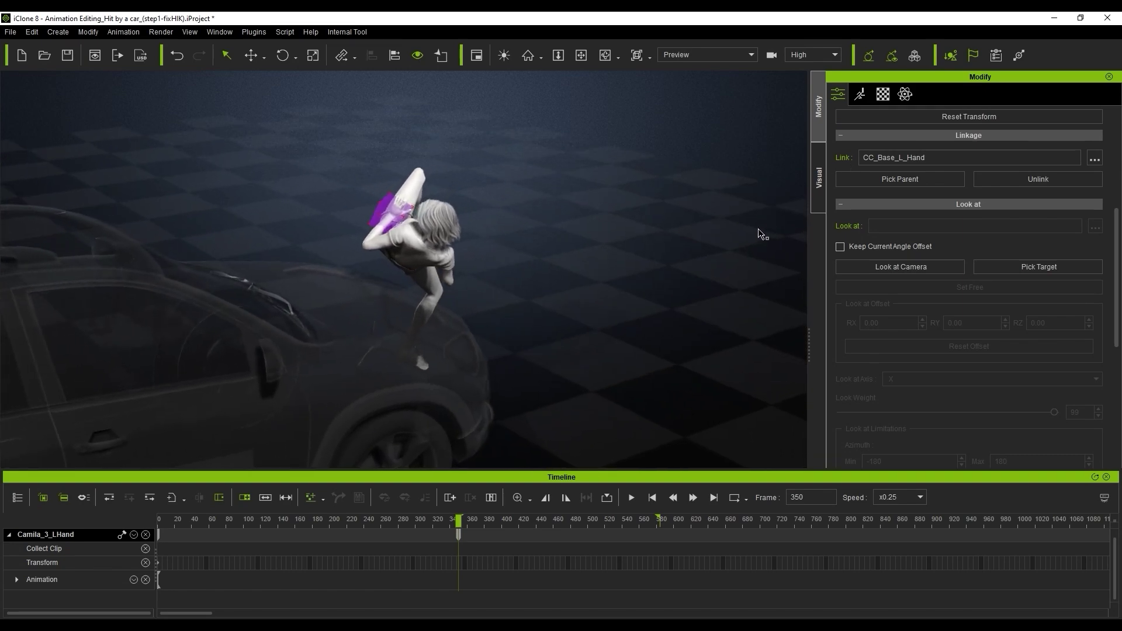
{"action": "left_click_drag", "start_coordinate": [470, 521], "coordinate": [613, 526]}
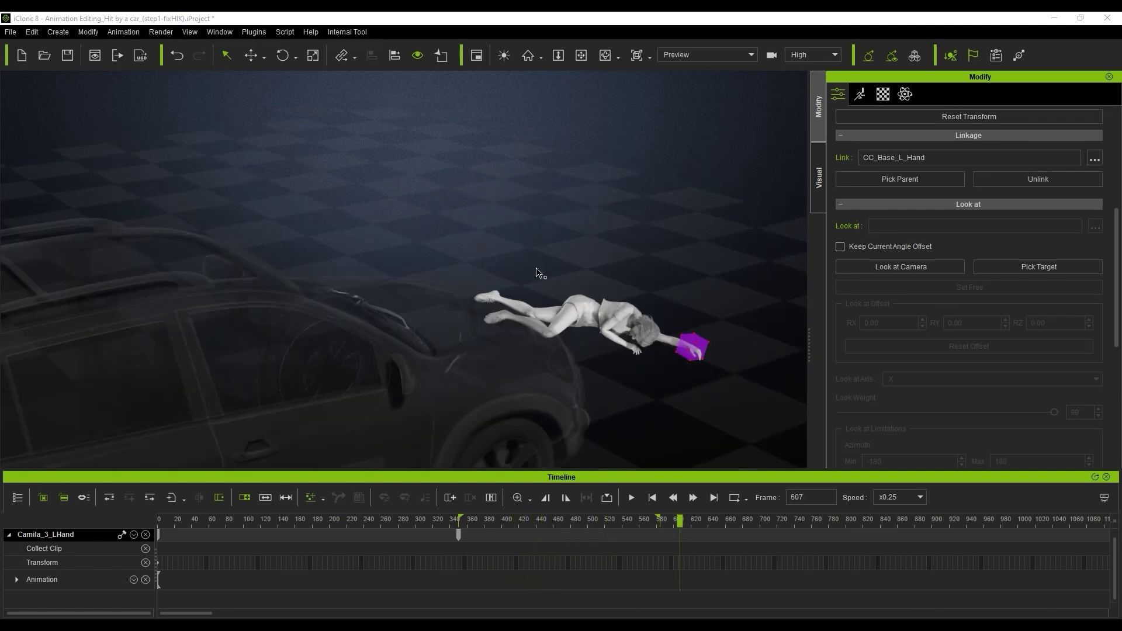
Flatten All Motion With Constraint, unlink the dummy from the hand, and scrub to frame 360
{"action": "left_click", "coordinate": [123, 31]}
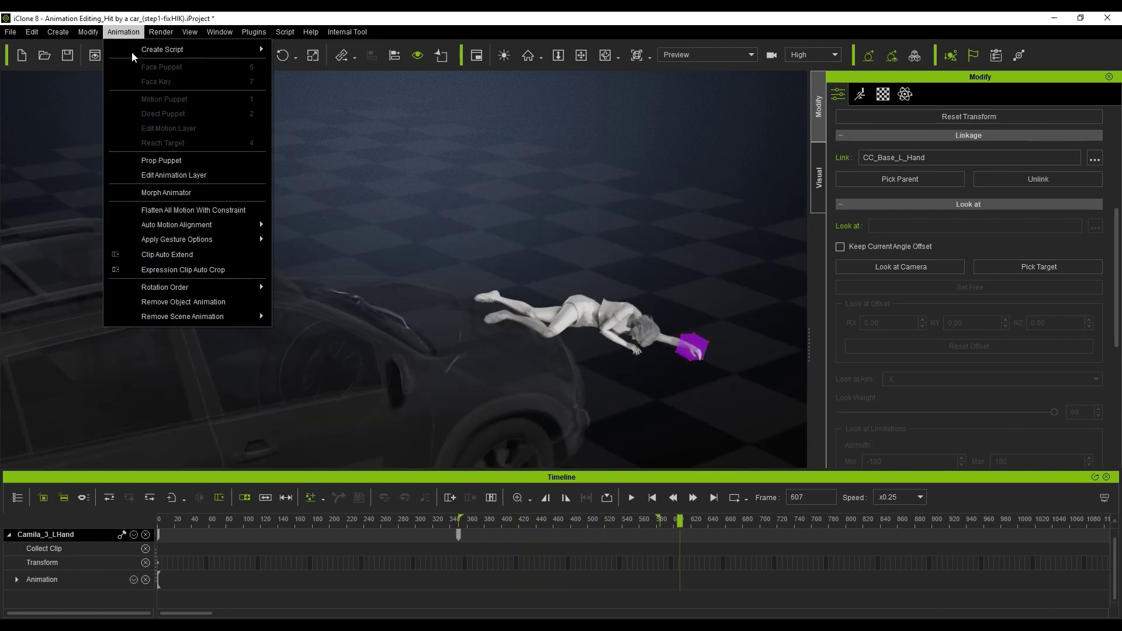
{"action": "left_click", "coordinate": [260, 214]}
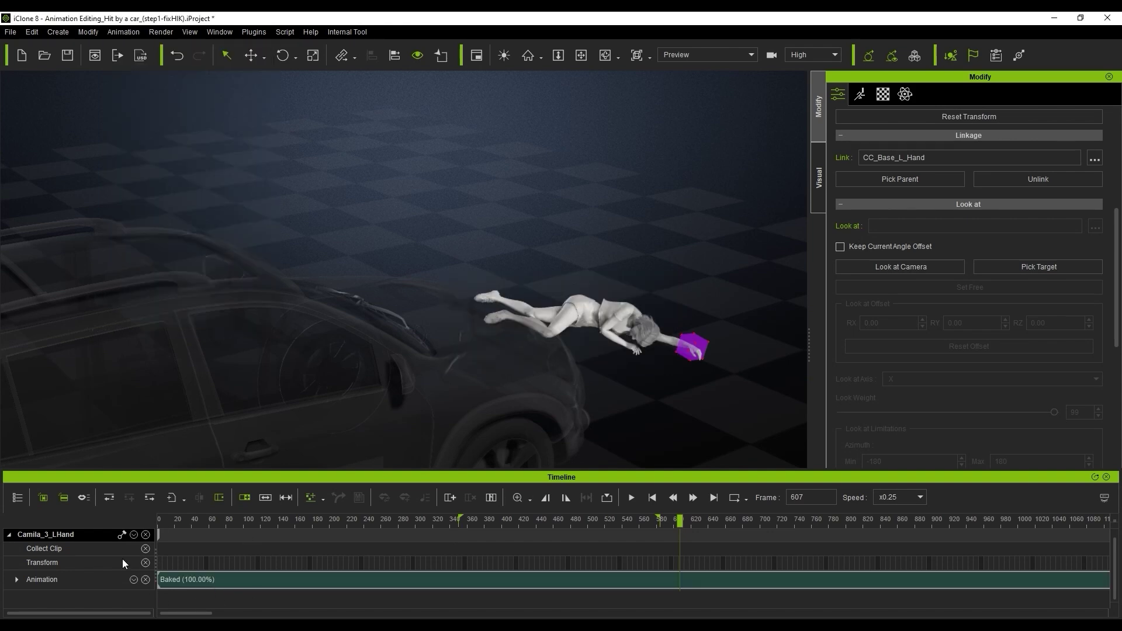
{"action": "left_click", "coordinate": [652, 497]}
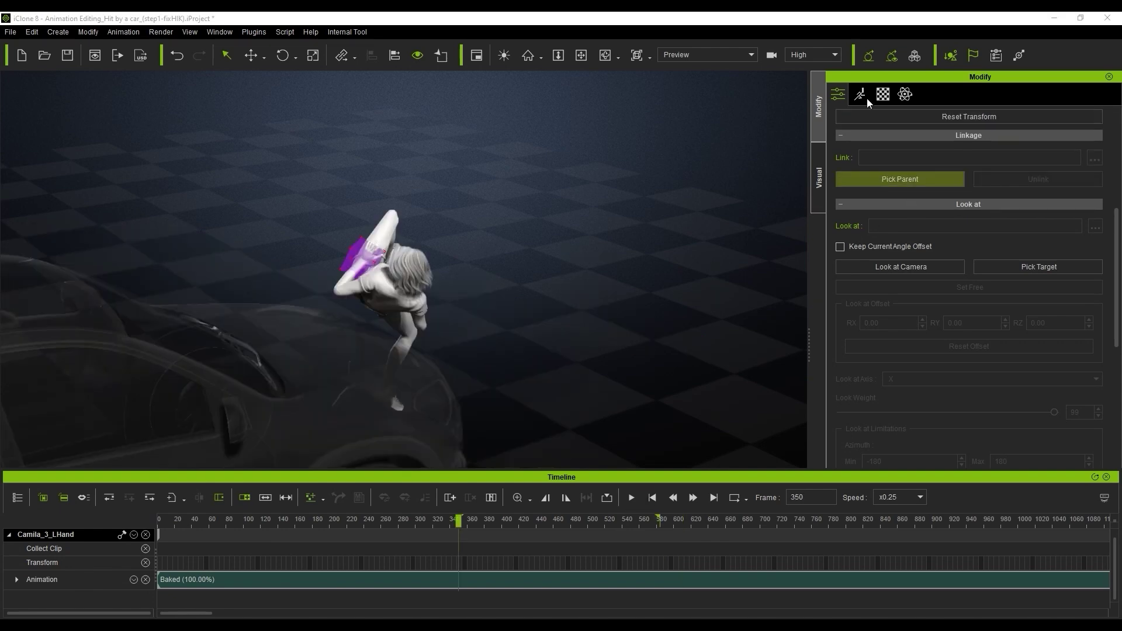
{"action": "left_click", "coordinate": [473, 579]}
{"action": "left_click_drag", "start_coordinate": [470, 524], "coordinate": [614, 503]}
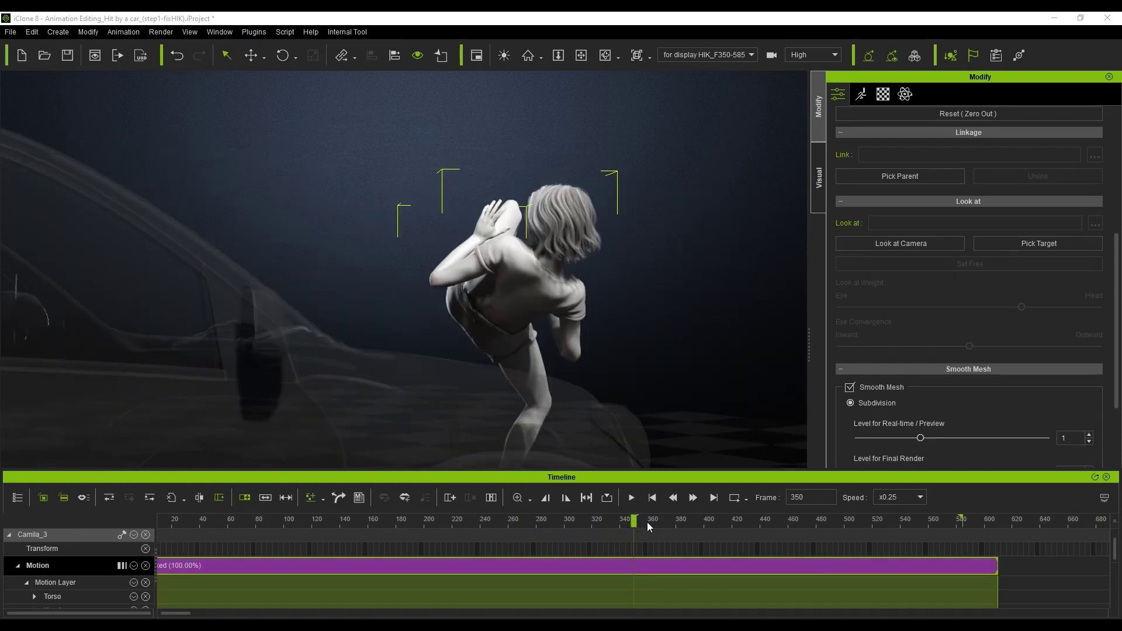
{"action": "left_click_drag", "start_coordinate": [647, 521], "coordinate": [856, 529]}
Break Camila_3's motion clip at frames 360 and 508, then open the middle clip's curves
{"action": "left_click", "coordinate": [199, 497]}
{"action": "left_click", "coordinate": [199, 497]}
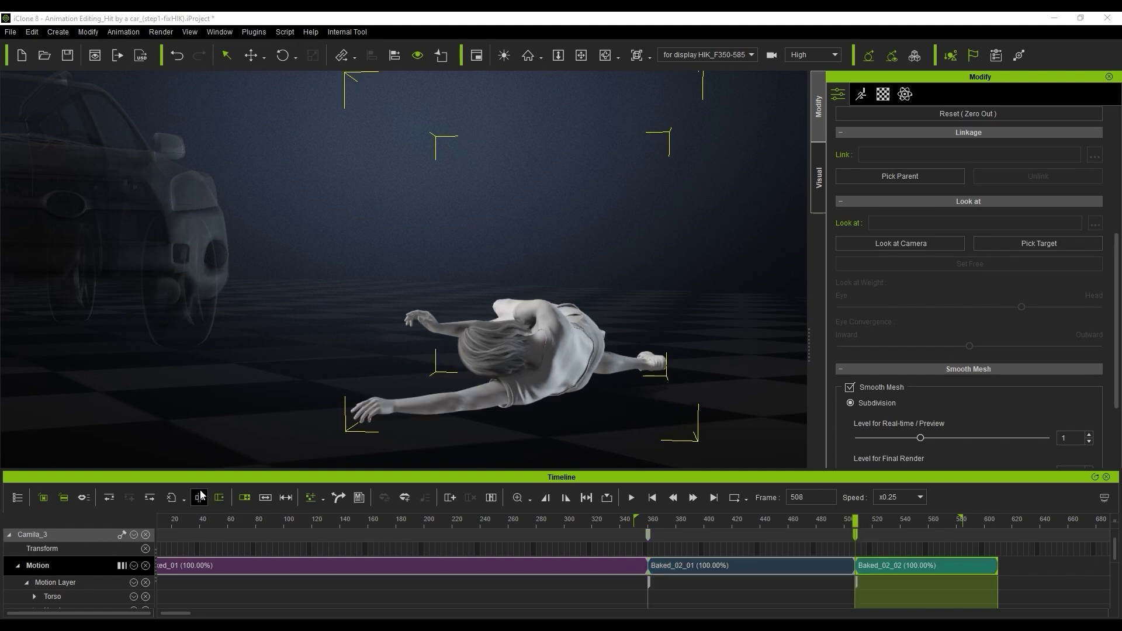
{"action": "double_click", "coordinate": [774, 564]}
{"action": "left_click_drag", "start_coordinate": [155, 498], "coordinate": [155, 511]}
Show CC_Base_L_Forearm Rotation Z and drag its frame 479 key up to 304.604
{"action": "left_click", "coordinate": [132, 546]}
{"action": "left_click", "coordinate": [129, 571]}
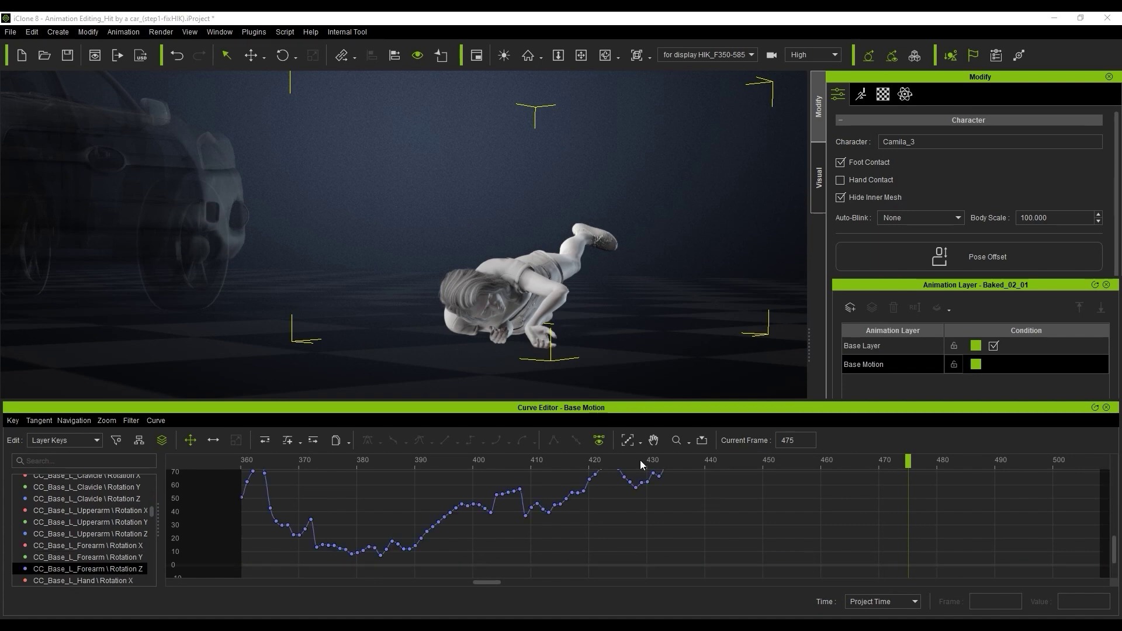
{"action": "mouse_move", "coordinate": [881, 460]}
{"action": "left_mouse_down"}
{"action": "mouse_move", "coordinate": [858, 459]}
{"action": "mouse_move", "coordinate": [903, 461]}
{"action": "left_mouse_up"}
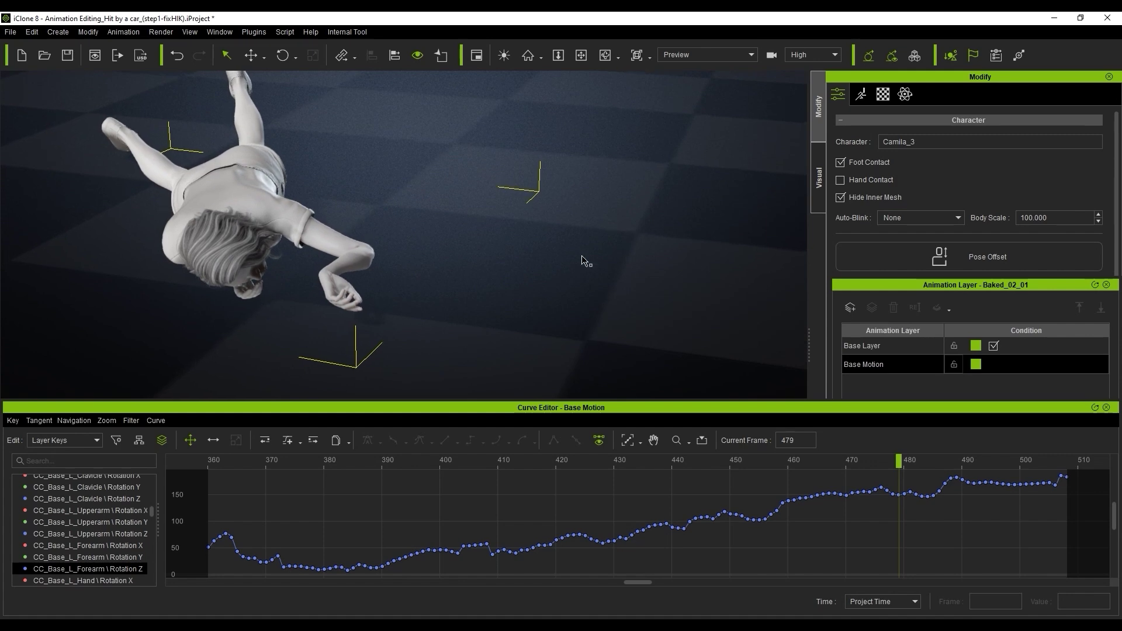
{"action": "right_click_drag", "start_coordinate": [586, 261], "coordinate": [514, 243]}
{"action": "right_click_drag", "start_coordinate": [672, 261], "coordinate": [655, 187]}
{"action": "scroll", "coordinate": [829, 544], "scroll_direction": "up", "scroll_amount": 3}
{"action": "left_click", "coordinate": [809, 546]}
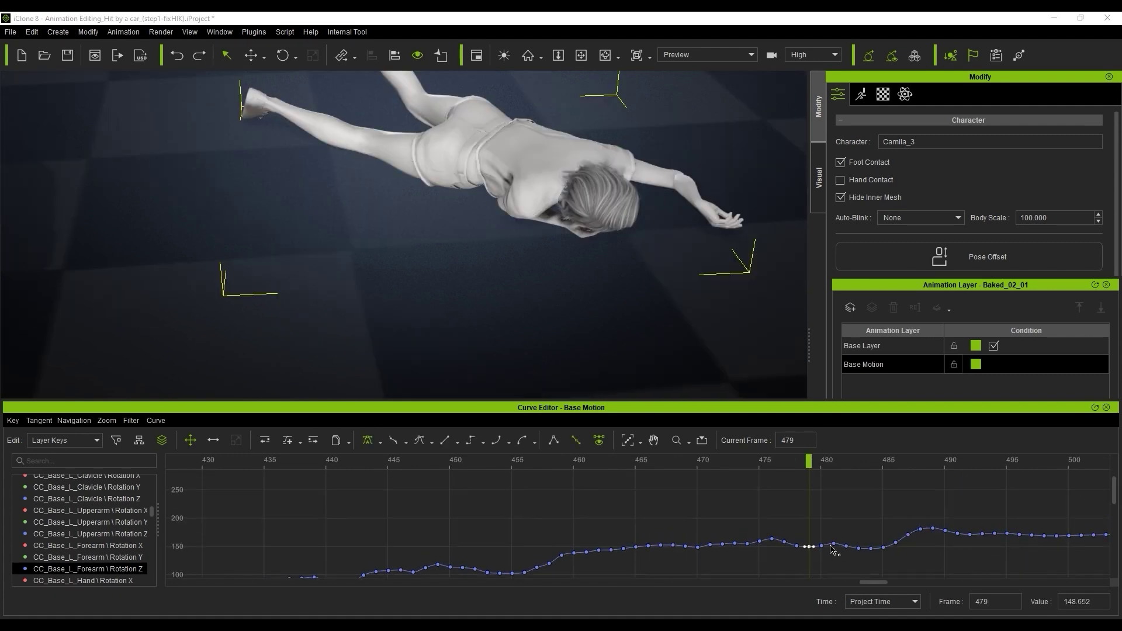
{"action": "left_click_drag", "start_coordinate": [811, 549], "coordinate": [819, 463]}
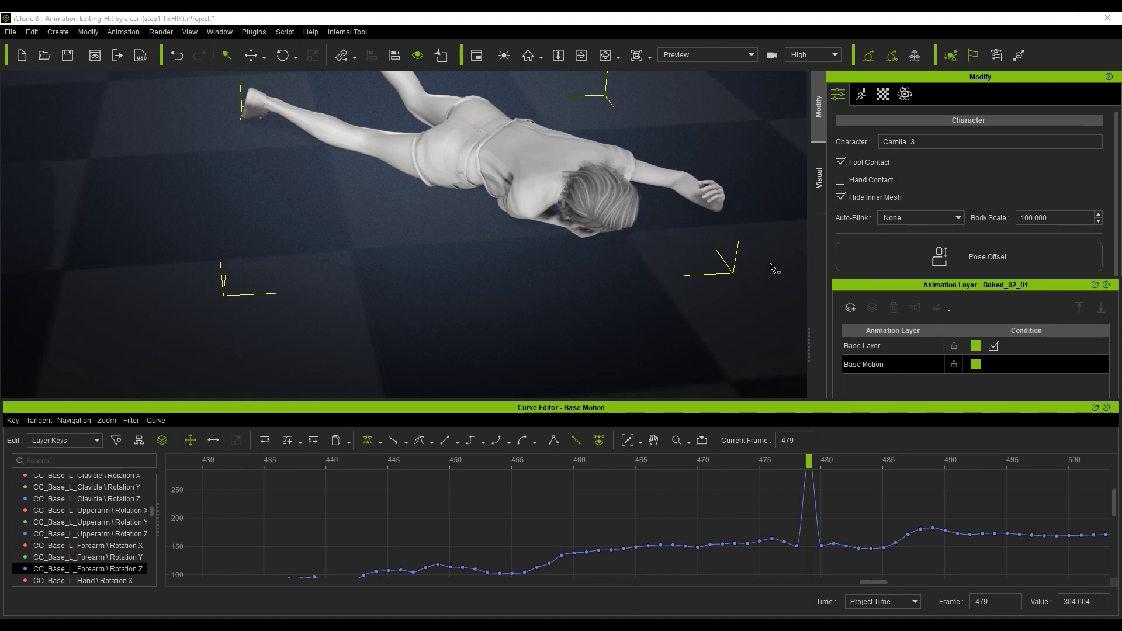
{"action": "right_click_drag", "start_coordinate": [772, 258], "coordinate": [624, 256]}
{"action": "right_click_drag", "start_coordinate": [618, 209], "coordinate": [840, 471]}
{"action": "scroll", "coordinate": [808, 522], "scroll_direction": "down", "scroll_amount": 3}
Set all left forearm Rotation Z keys to 304.604, comparing the pose with undo/redo
{"action": "left_click", "coordinate": [1089, 599]}
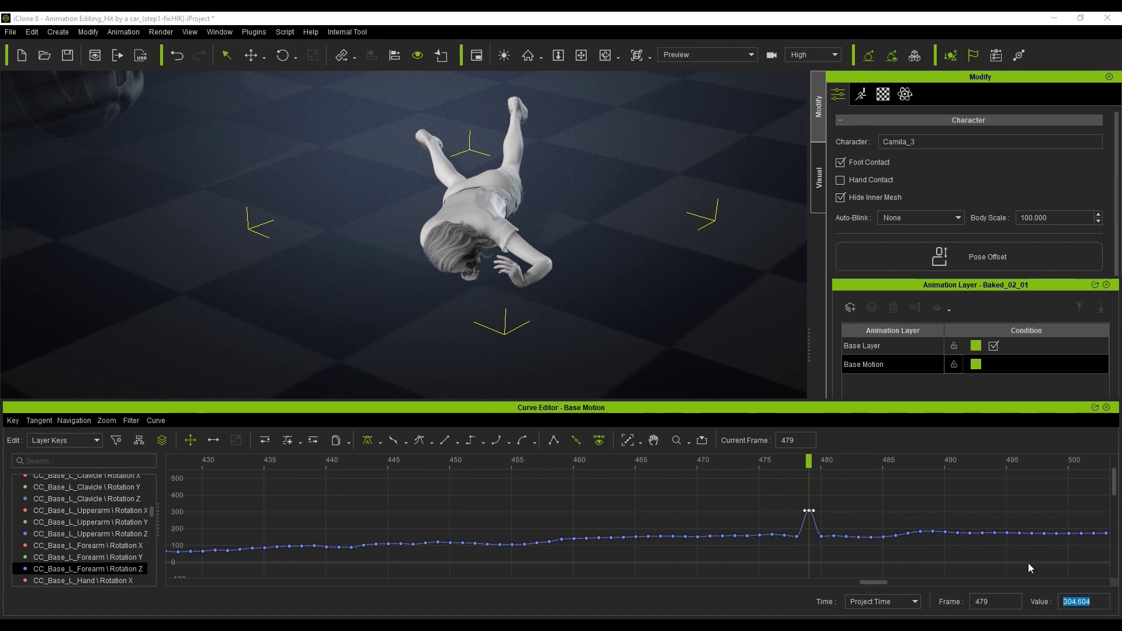
{"action": "key", "text": "f"}
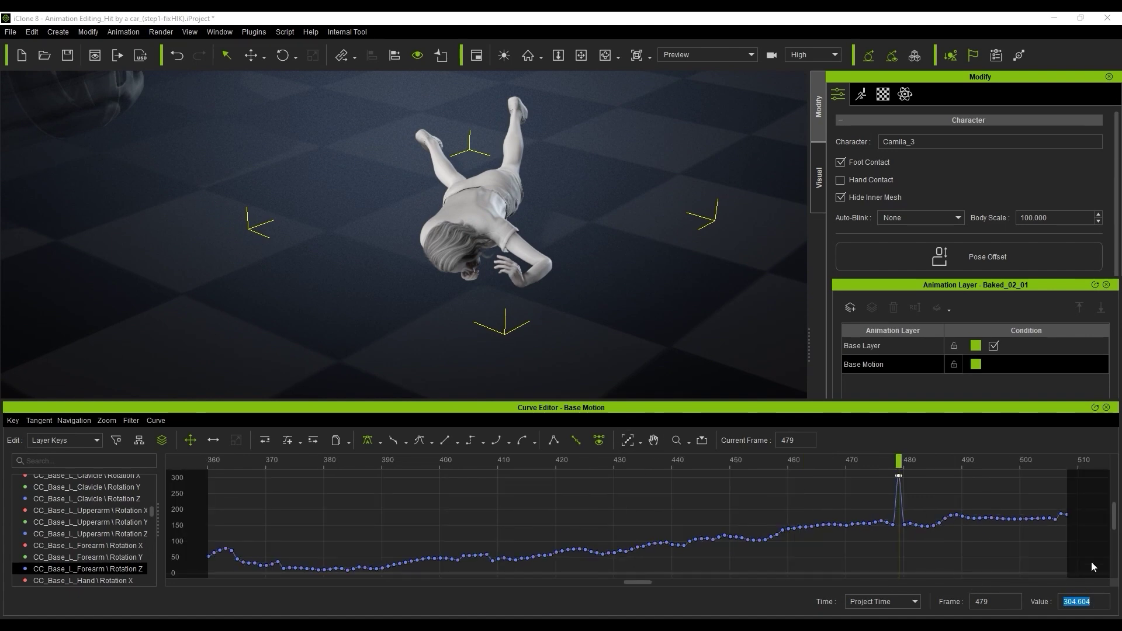
{"action": "scroll", "coordinate": [1086, 547], "scroll_direction": "down", "scroll_amount": 2}
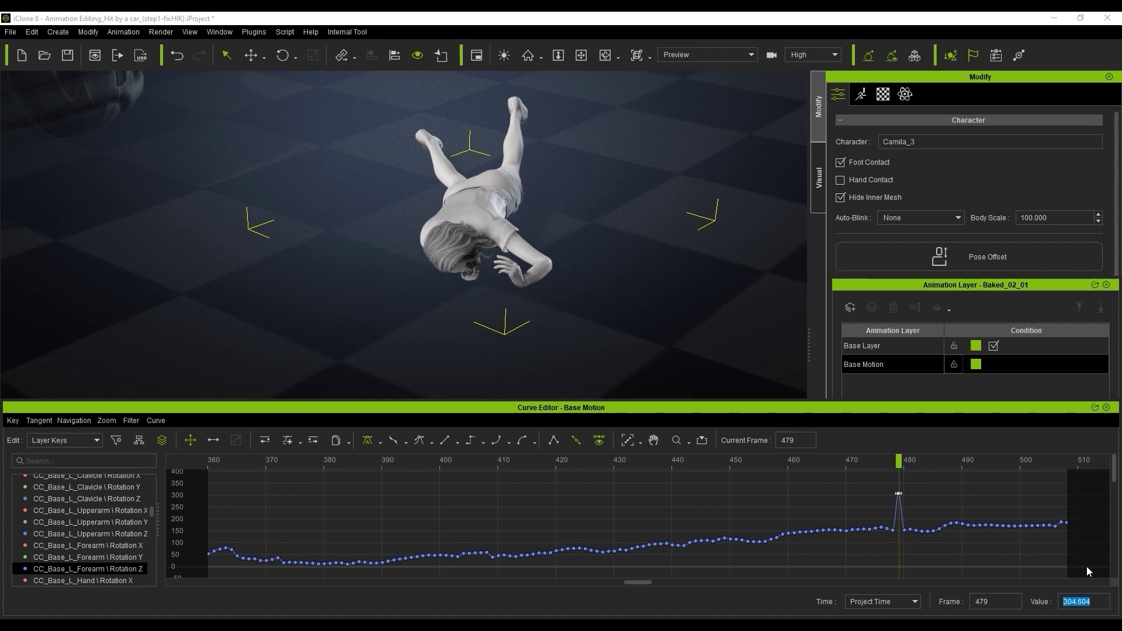
{"action": "left_click_drag", "start_coordinate": [1086, 566], "coordinate": [181, 447]}
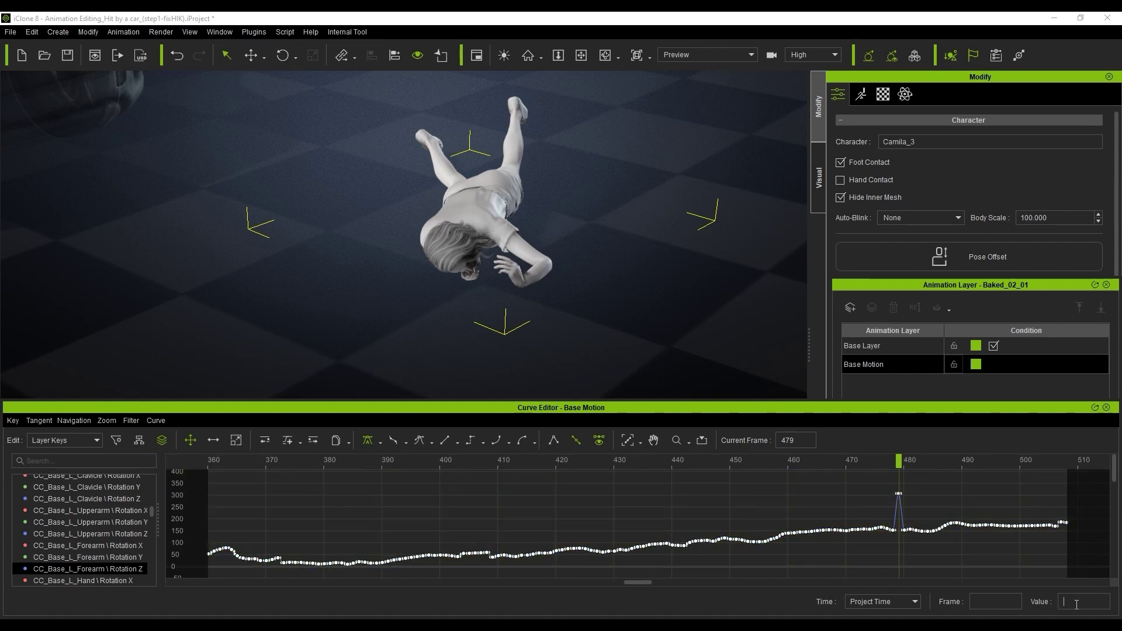
{"action": "key", "text": "Return"}
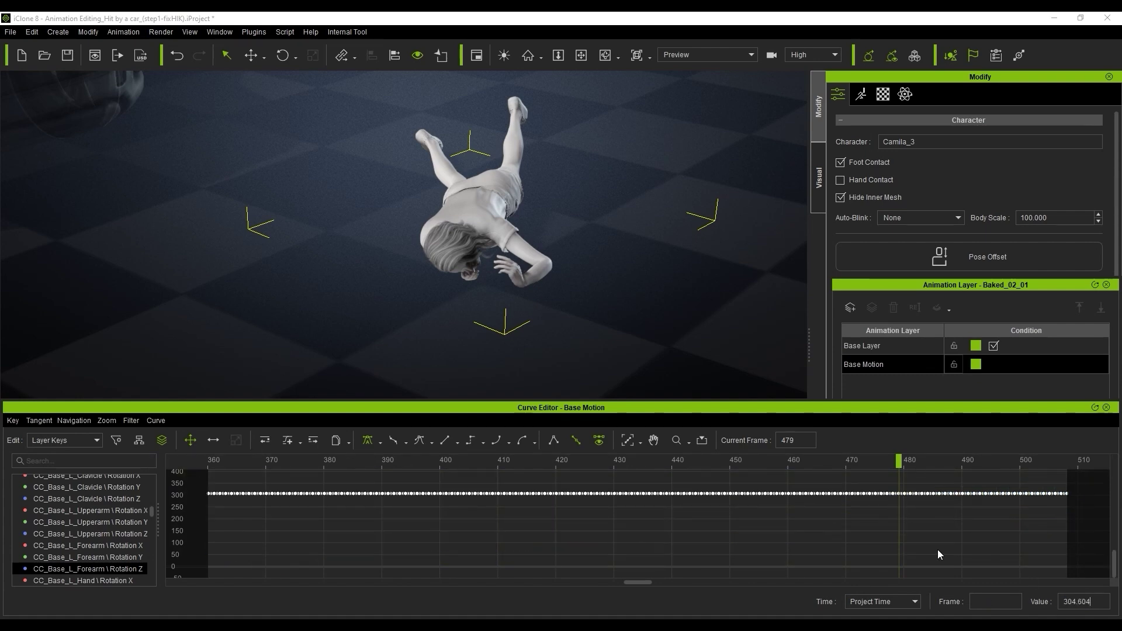
{"action": "left_click_drag", "start_coordinate": [733, 461], "coordinate": [818, 461]}
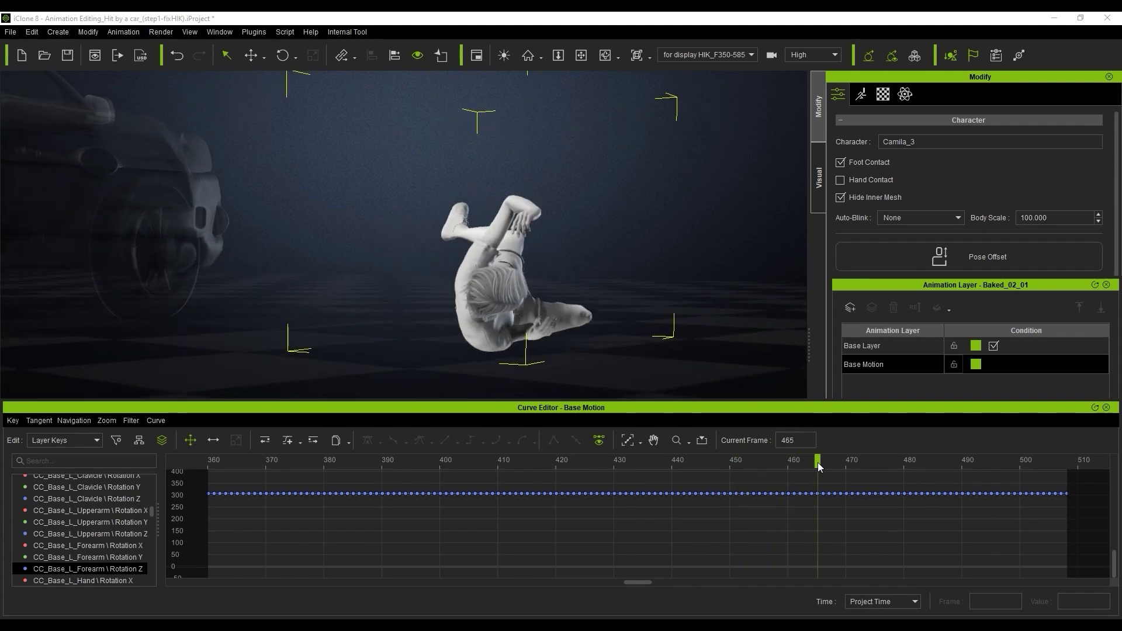
{"action": "key", "text": "ctrl+z"}
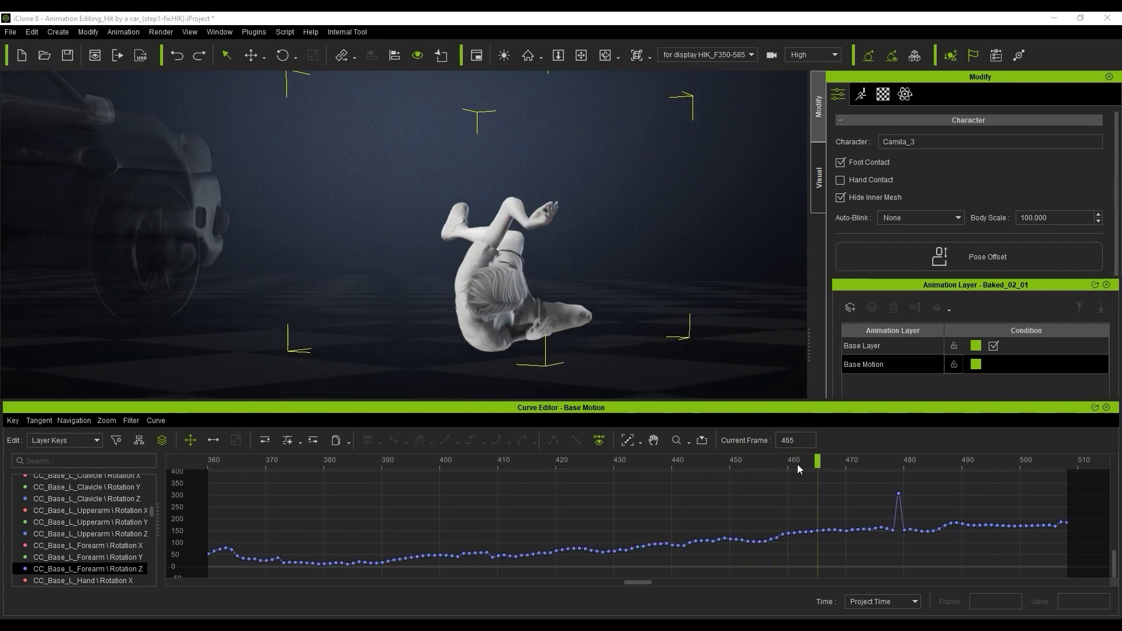
{"action": "key", "text": "ctrl+y"}
{"action": "left_click_drag", "start_coordinate": [821, 460], "coordinate": [864, 462]}
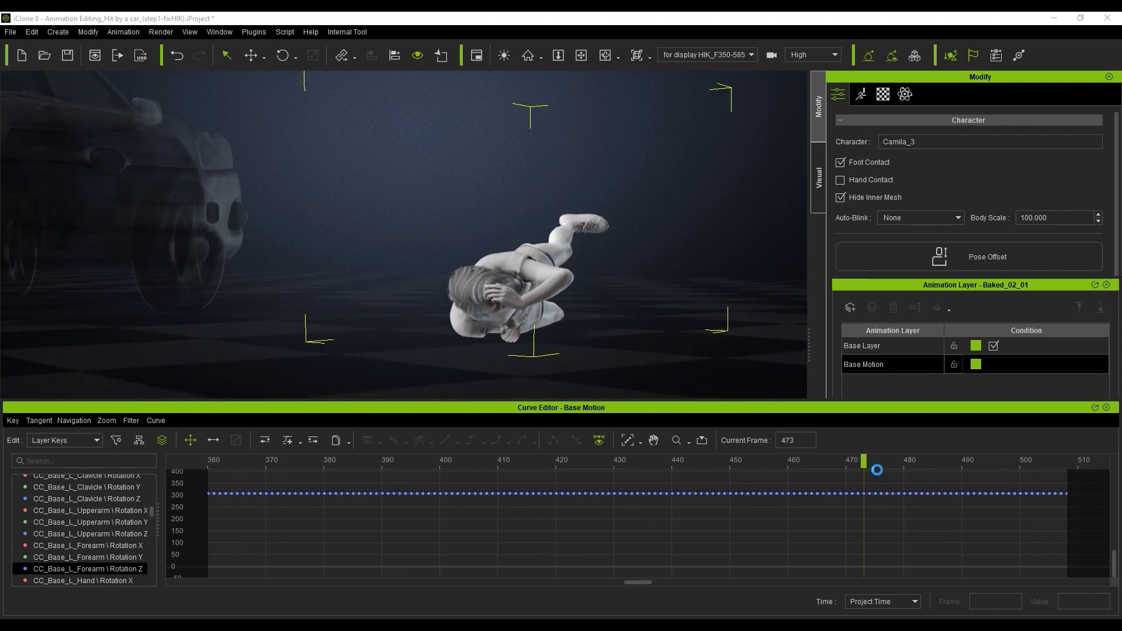
{"action": "key", "text": "ctrl+z"}
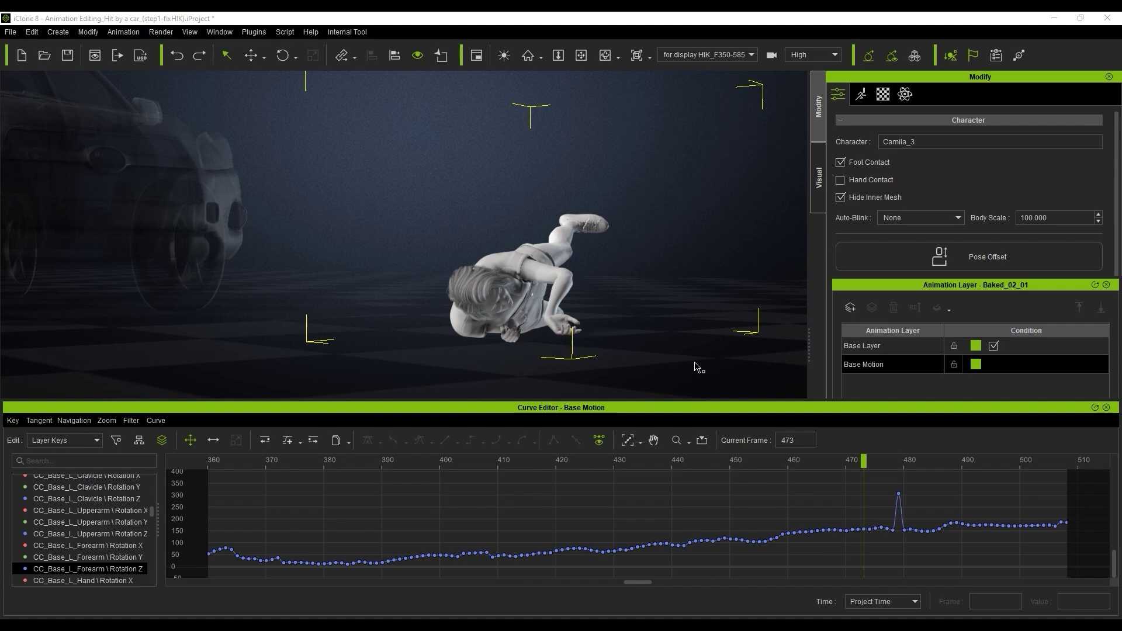
{"action": "key", "text": "ctrl+y"}
{"action": "left_click_drag", "start_coordinate": [956, 461], "coordinate": [1060, 468]}
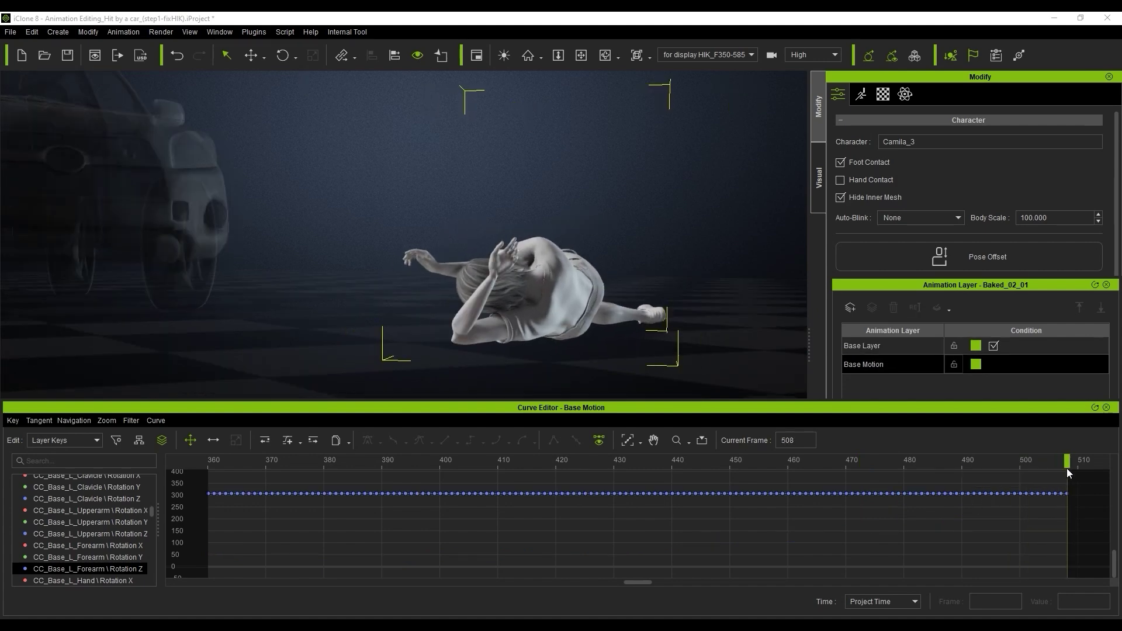
Copy the frame 507 value 158.886 and apply it to all earlier forearm Rotation Y keys
{"action": "left_click", "coordinate": [136, 558]}
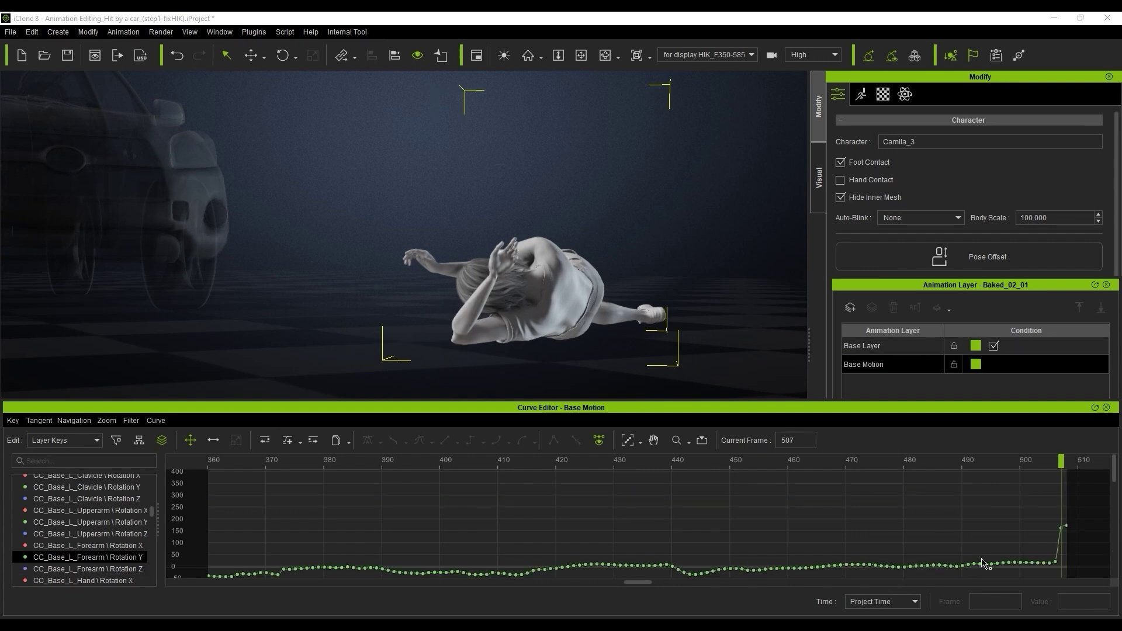
{"action": "left_click", "coordinate": [1061, 529]}
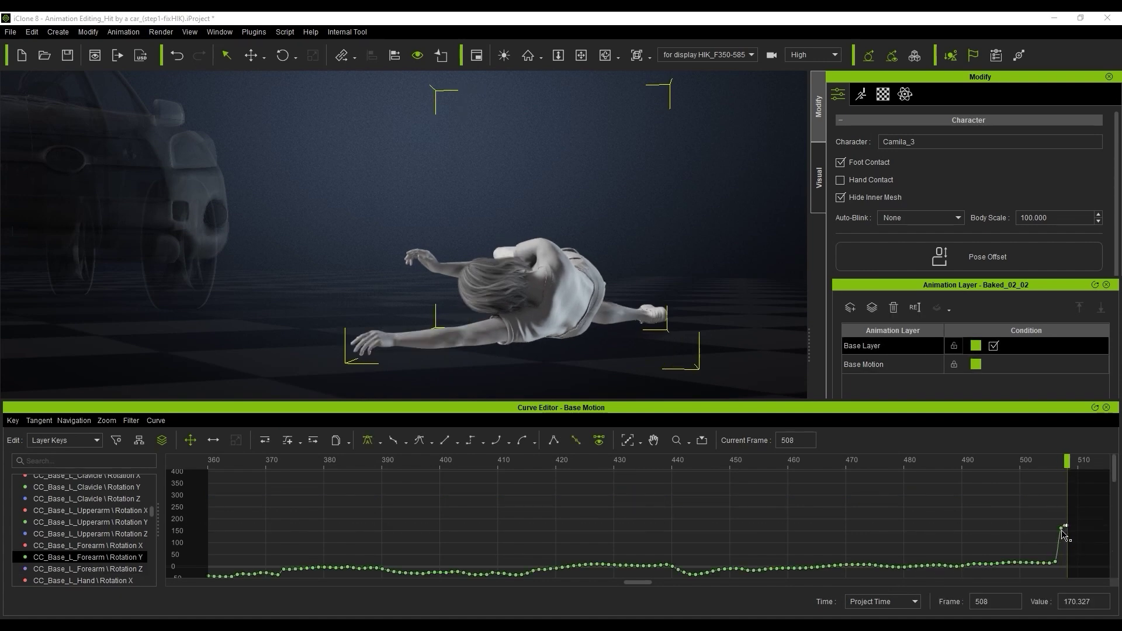
{"action": "double_click", "coordinate": [1083, 601]}
{"action": "key", "text": "ctrl+c"}
{"action": "left_click", "coordinate": [816, 520]}
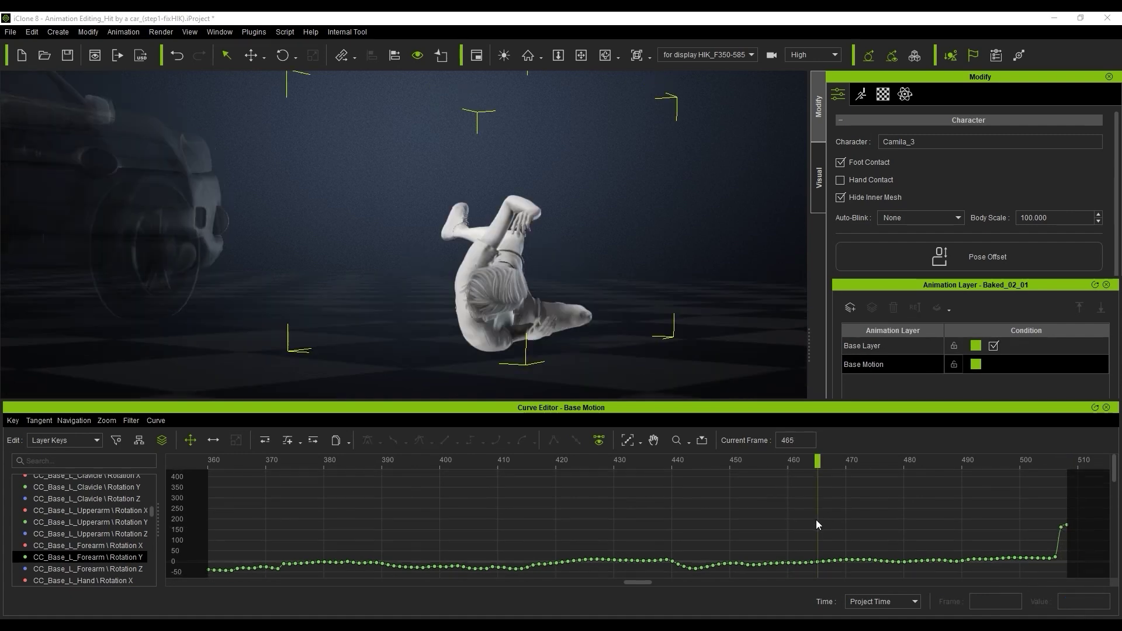
{"action": "left_click_drag", "start_coordinate": [1067, 570], "coordinate": [188, 536]}
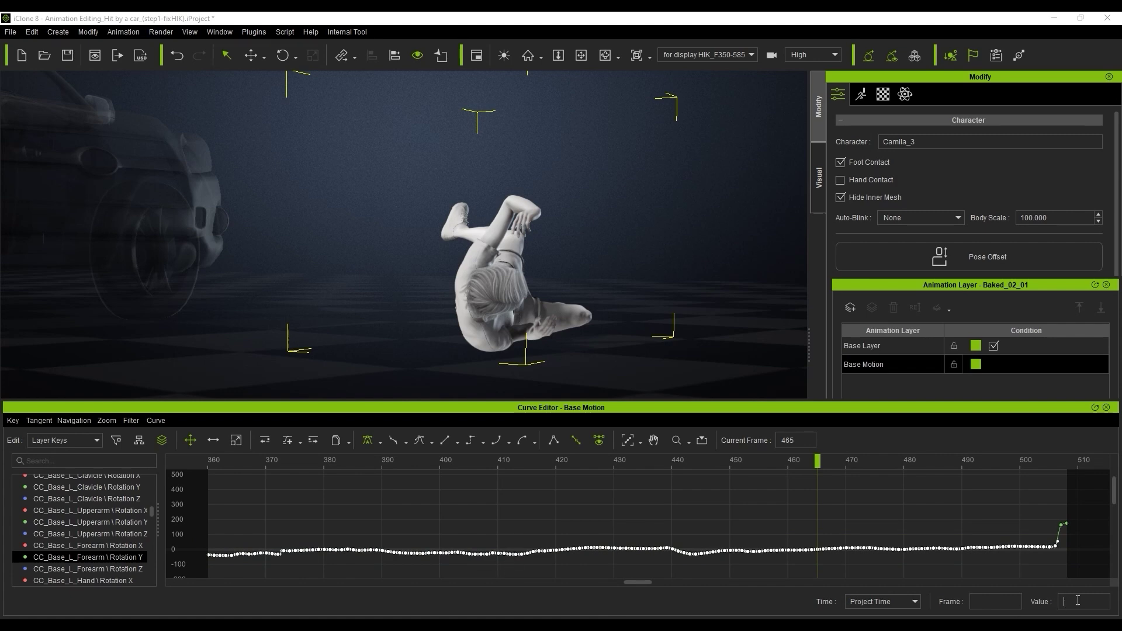
{"action": "key", "text": "ctrl+v"}
{"action": "key", "text": "Return"}
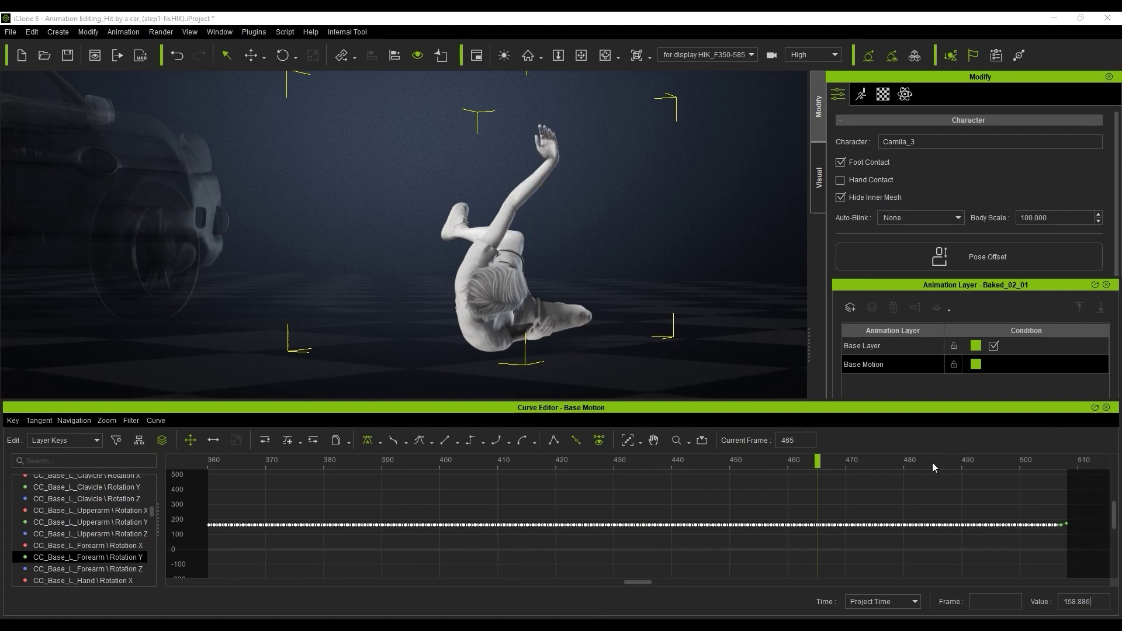
{"action": "left_click_drag", "start_coordinate": [931, 462], "coordinate": [1060, 471]}
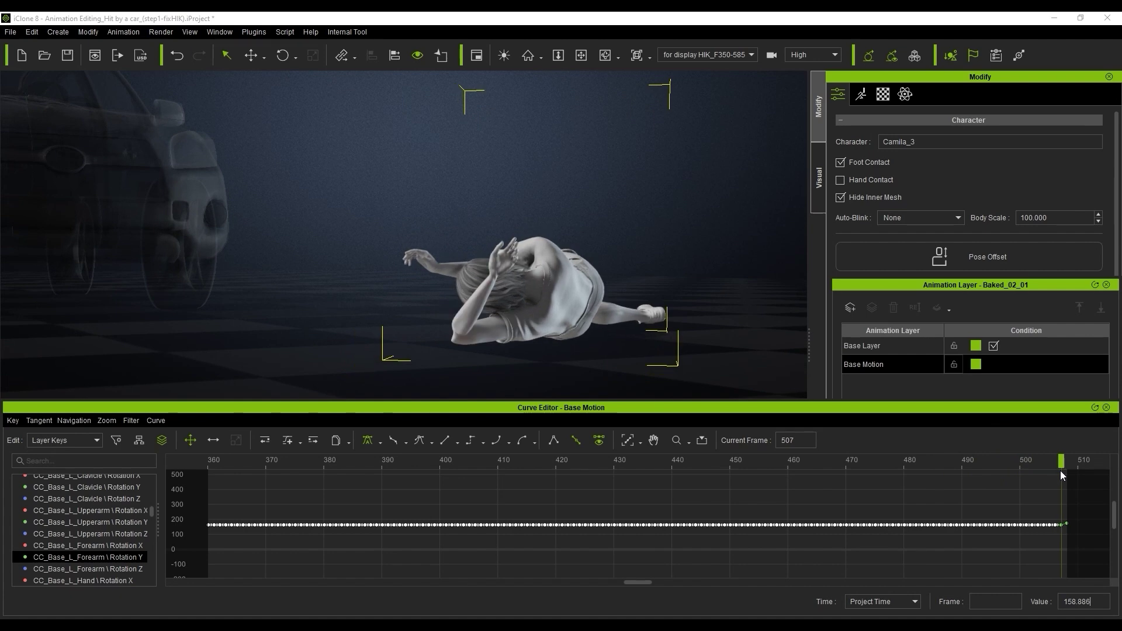
Flatten every left forearm Rotation X key to 193.359 and review the pose
{"action": "left_click", "coordinate": [125, 547]}
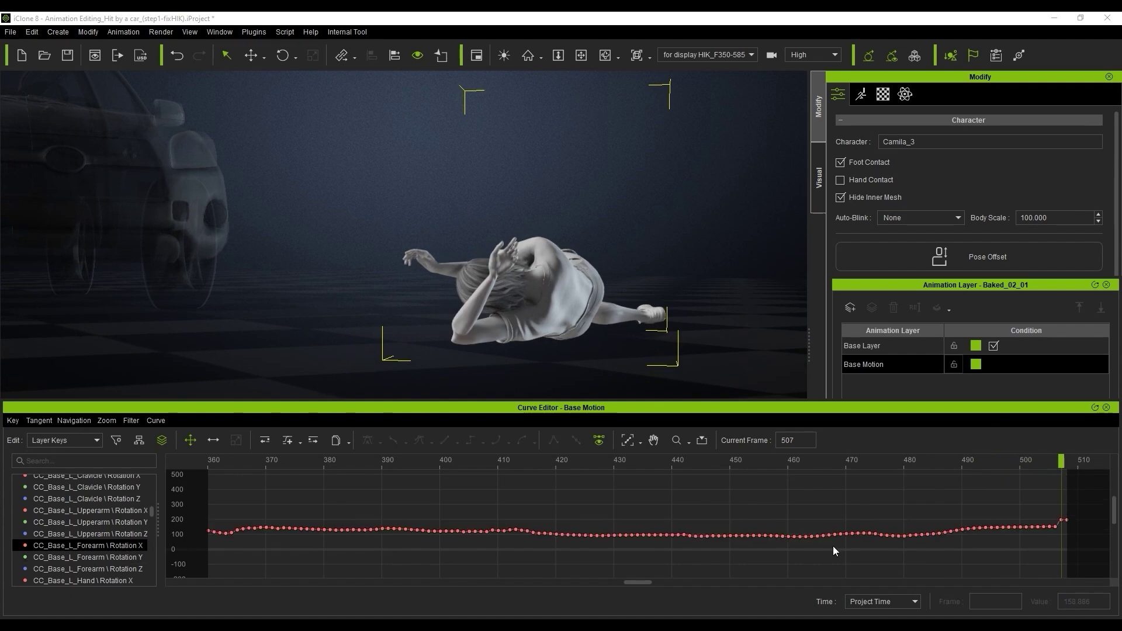
{"action": "left_click", "coordinate": [1061, 520]}
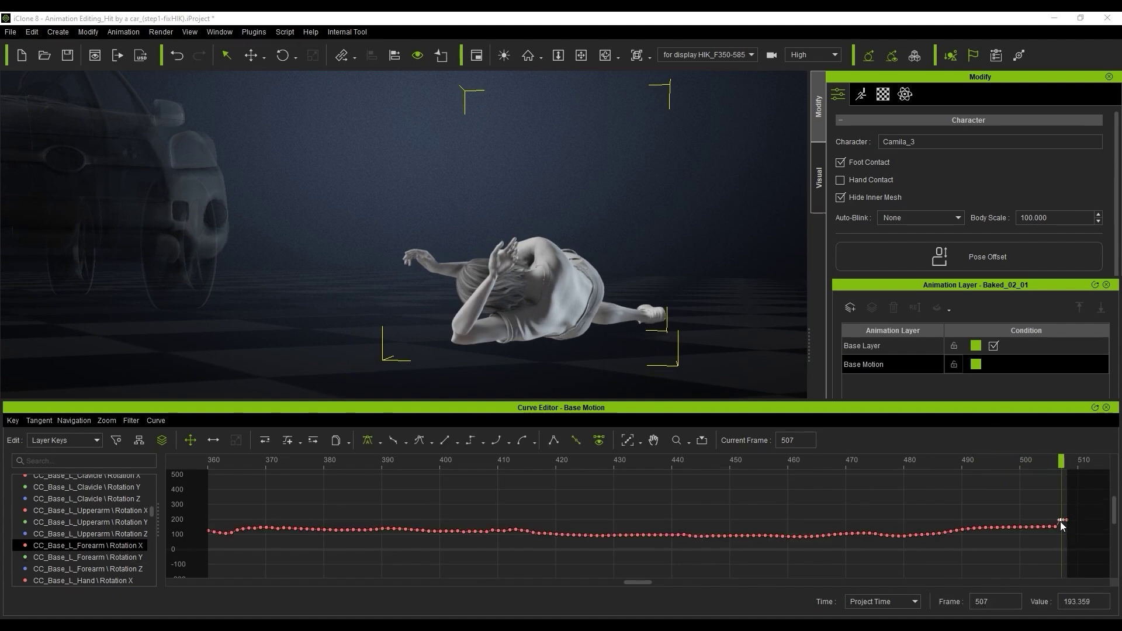
{"action": "left_click_drag", "start_coordinate": [1078, 570], "coordinate": [142, 521]}
{"action": "left_click", "coordinate": [1071, 601]}
{"action": "type", "text": "193.359"}
{"action": "key", "text": "Return"}
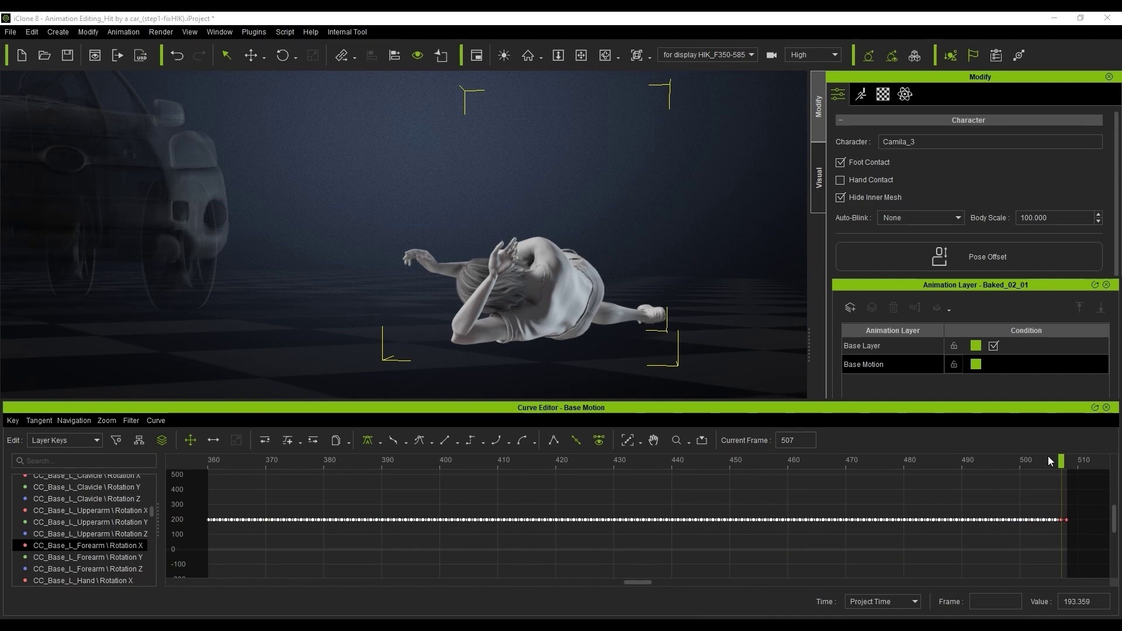
{"action": "left_click_drag", "start_coordinate": [1061, 461], "coordinate": [869, 463]}
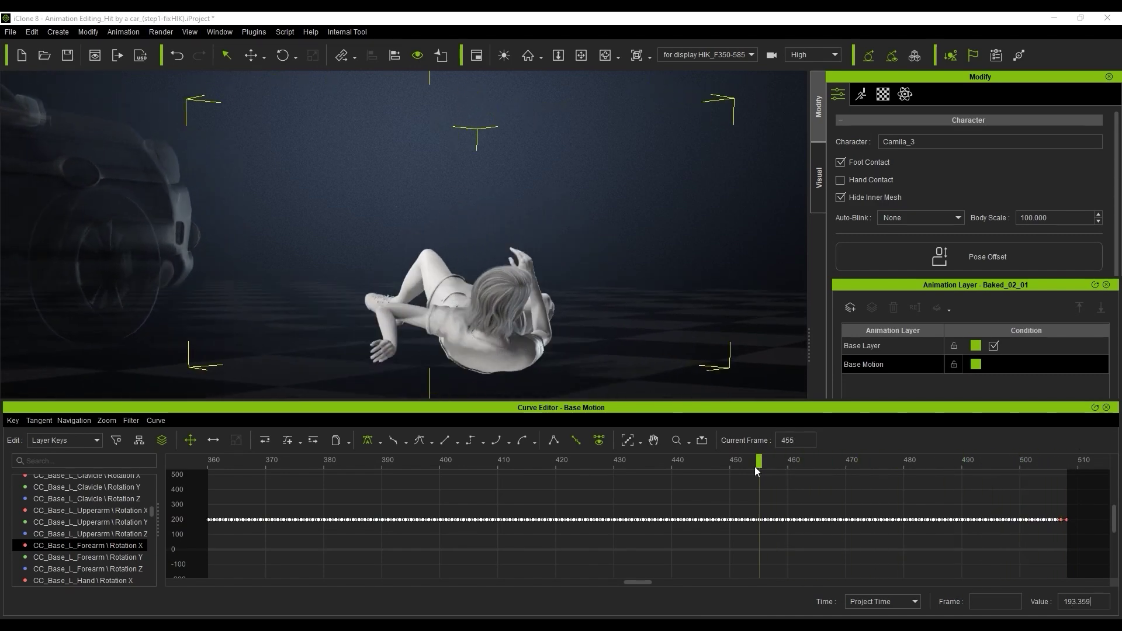
{"action": "left_click_drag", "start_coordinate": [755, 466], "coordinate": [1062, 522]}
Flatten the forearm Rotation Z keys from 360 to 507 at 187.390, undoing a stray edit
{"action": "left_click", "coordinate": [88, 568]}
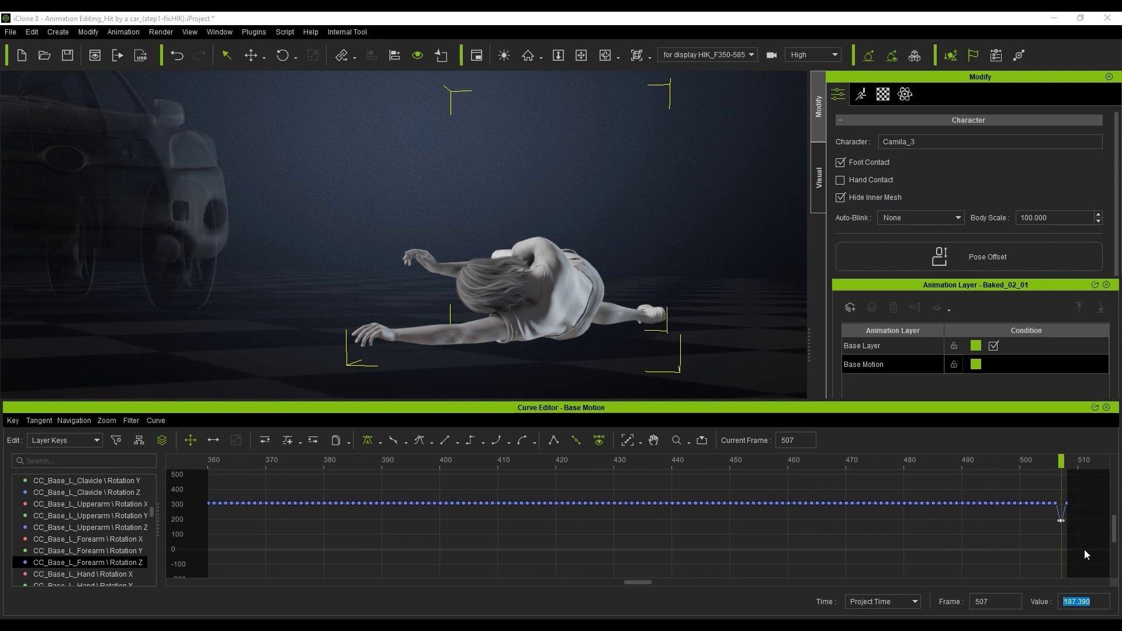
{"action": "left_click_drag", "start_coordinate": [1084, 552], "coordinate": [198, 468]}
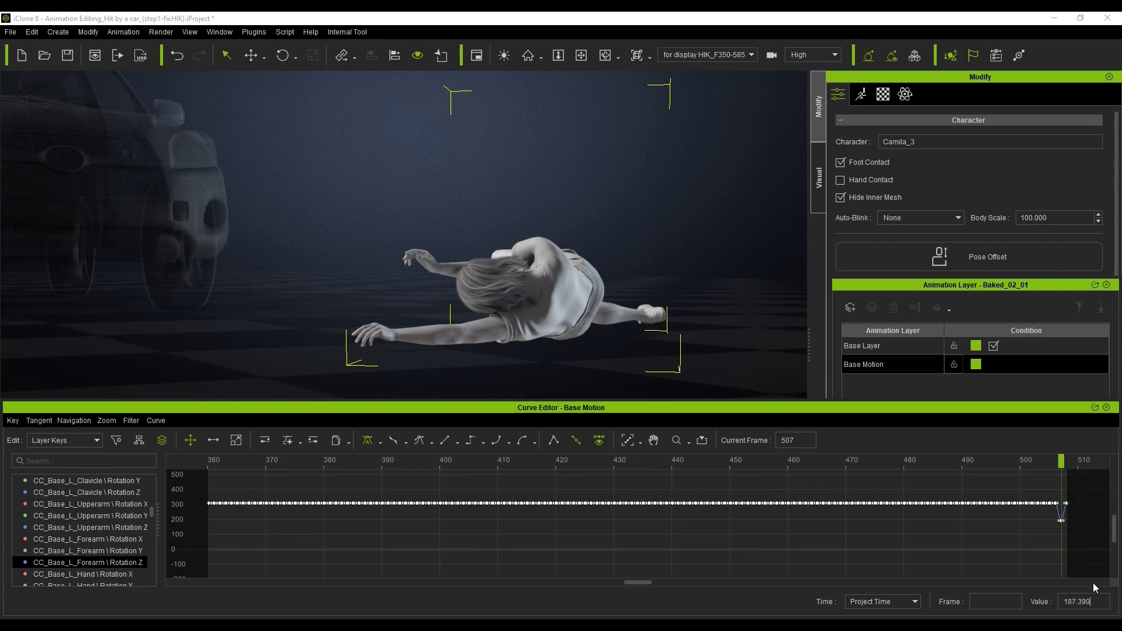
{"action": "key", "text": "Return"}
{"action": "mouse_move", "coordinate": [994, 462]}
{"action": "left_mouse_down"}
{"action": "mouse_move", "coordinate": [654, 489]}
{"action": "mouse_move", "coordinate": [484, 467]}
{"action": "mouse_move", "coordinate": [487, 548]}
{"action": "left_mouse_up"}
{"action": "key", "text": "ctrl+z"}
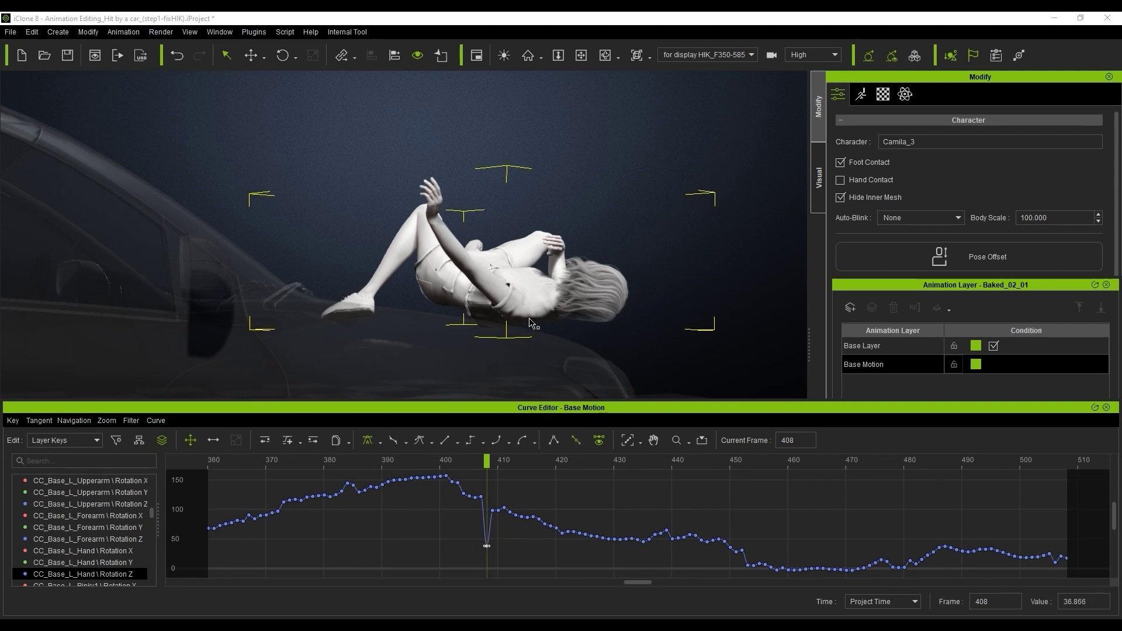
Undo the stray frame 408 change and set left hand Rotation Z keys 360–420 to 67.440
{"action": "key", "text": "ctrl+z"}
{"action": "left_click", "coordinate": [556, 461]}
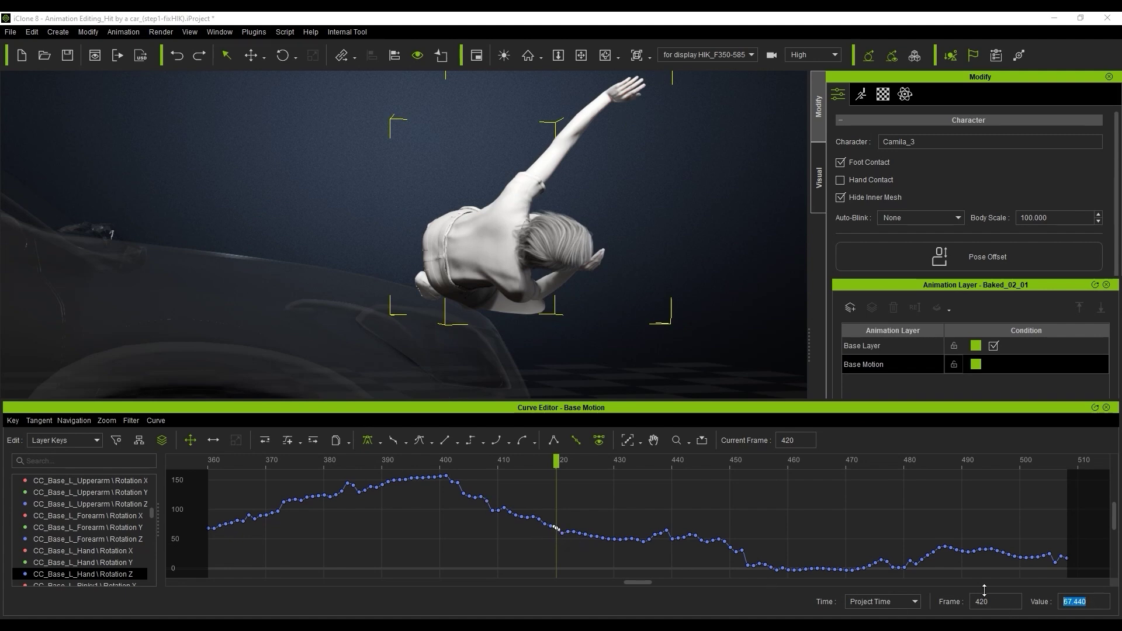
{"action": "left_click_drag", "start_coordinate": [202, 472], "coordinate": [552, 570]}
{"action": "left_click", "coordinate": [1076, 608]}
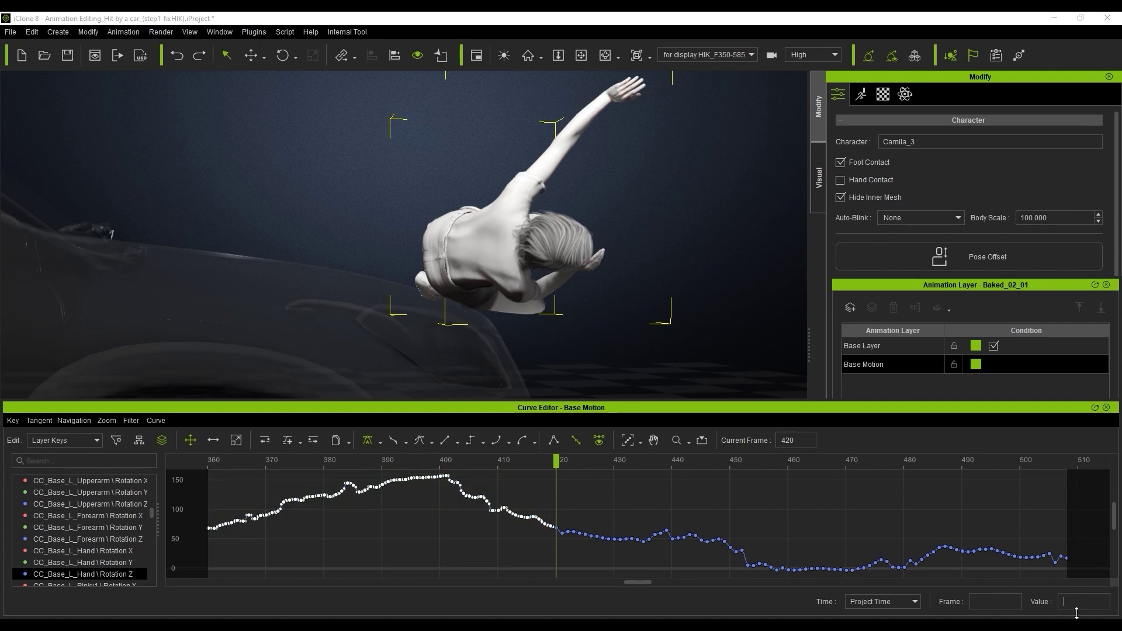
{"action": "key", "text": "Return"}
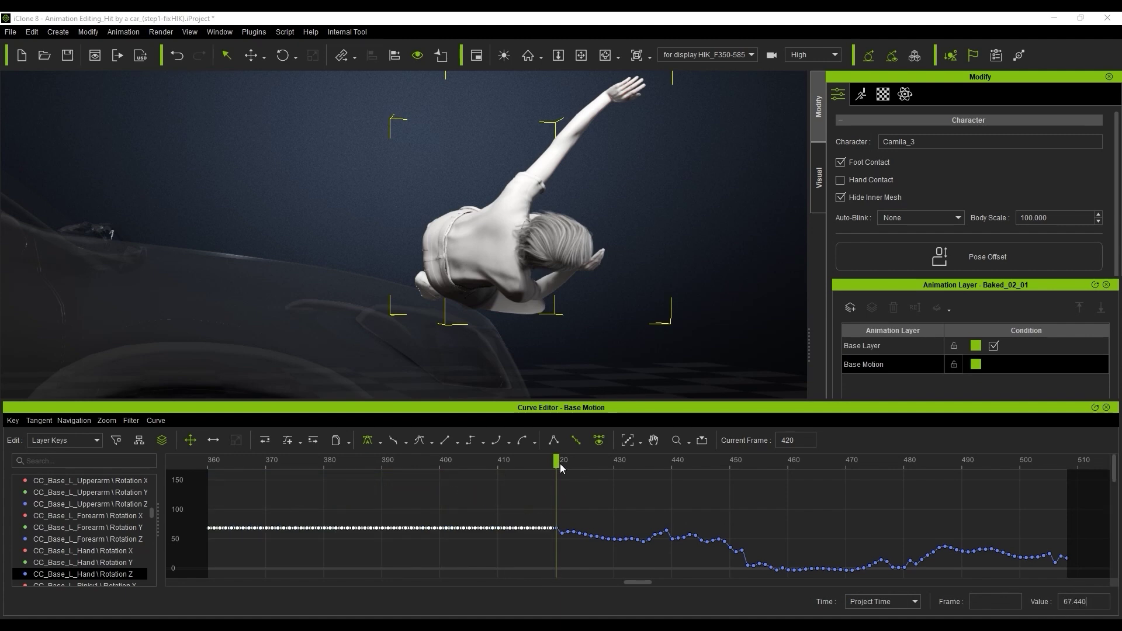
Compare the flattened hand rotation against the original with undo/redo across frames 387–453
{"action": "left_click_drag", "start_coordinate": [560, 467], "coordinate": [372, 474]}
{"action": "left_click", "coordinate": [409, 495]}
{"action": "left_click", "coordinate": [384, 471]}
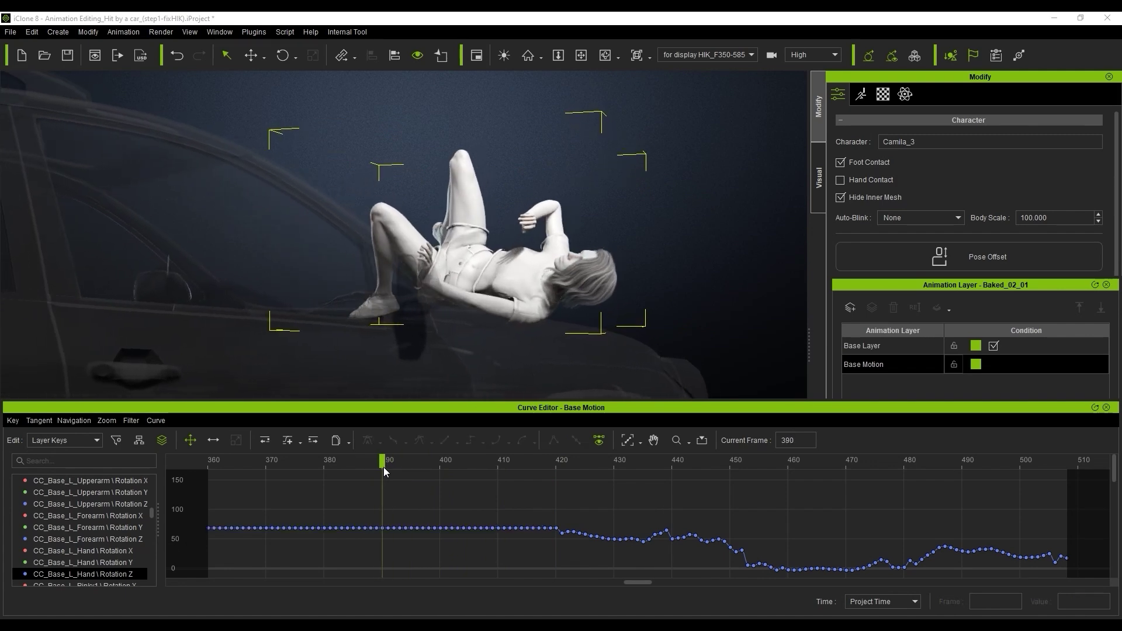
{"action": "key", "text": "ctrl+z"}
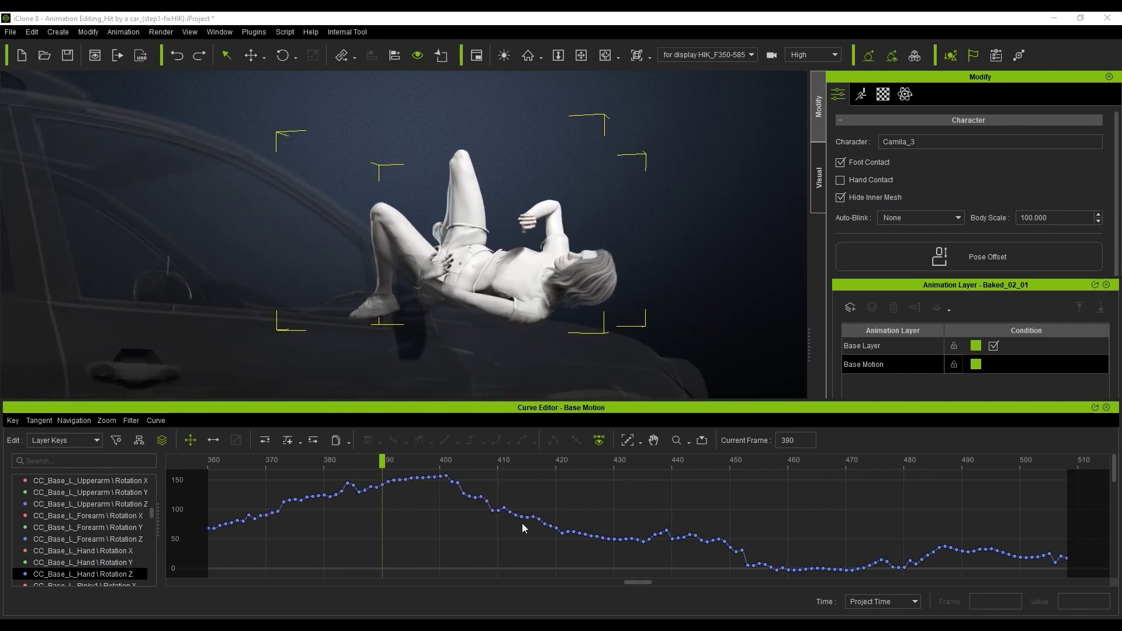
{"action": "key", "text": "ctrl+y"}
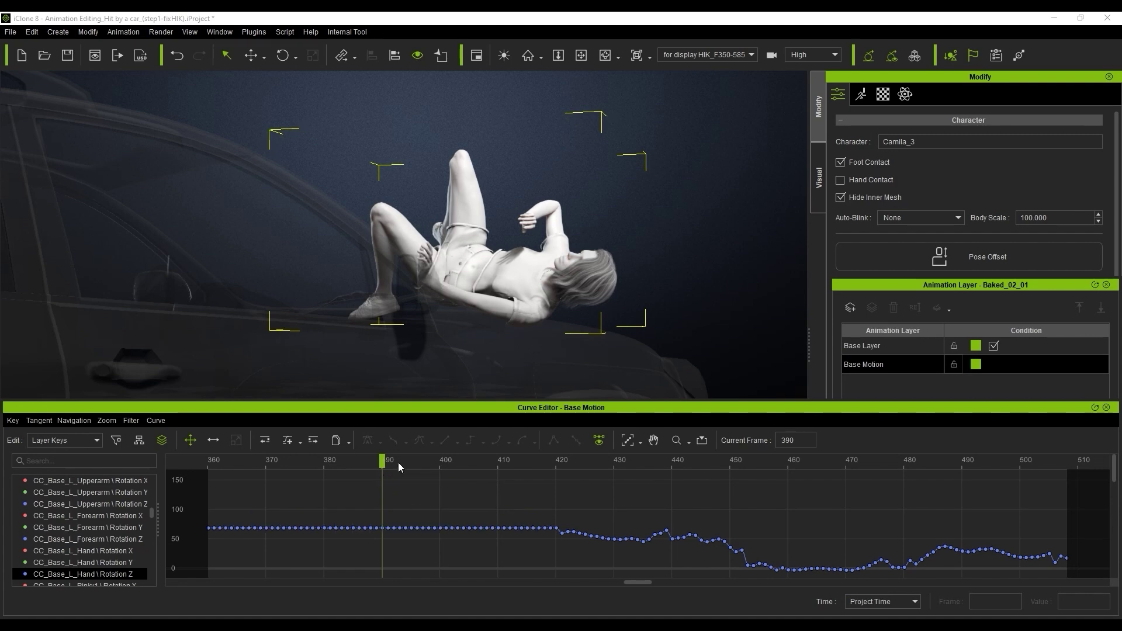
{"action": "left_click_drag", "start_coordinate": [399, 466], "coordinate": [457, 465]}
{"action": "key", "text": "ctrl+z"}
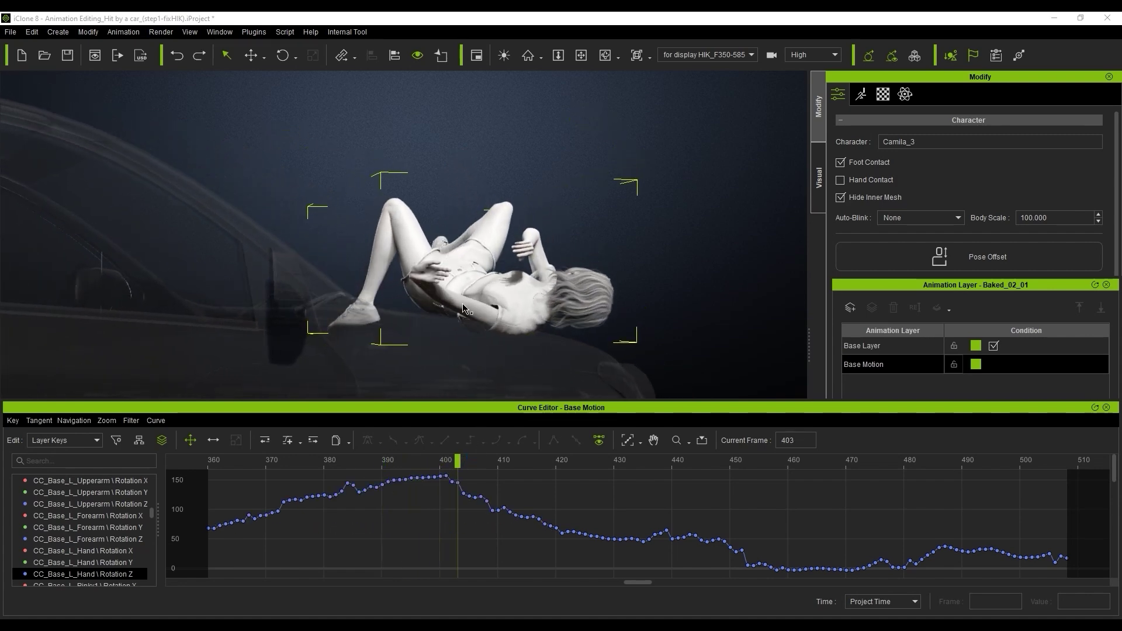
{"action": "key", "text": "ctrl+y"}
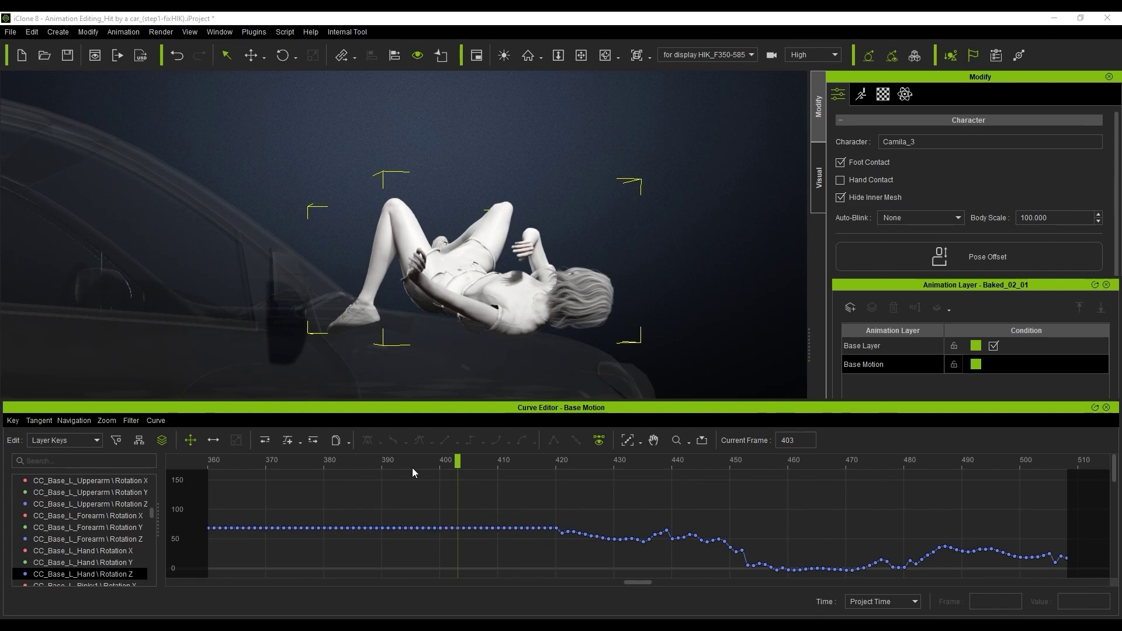
{"action": "left_click_drag", "start_coordinate": [458, 460], "coordinate": [1052, 489]}
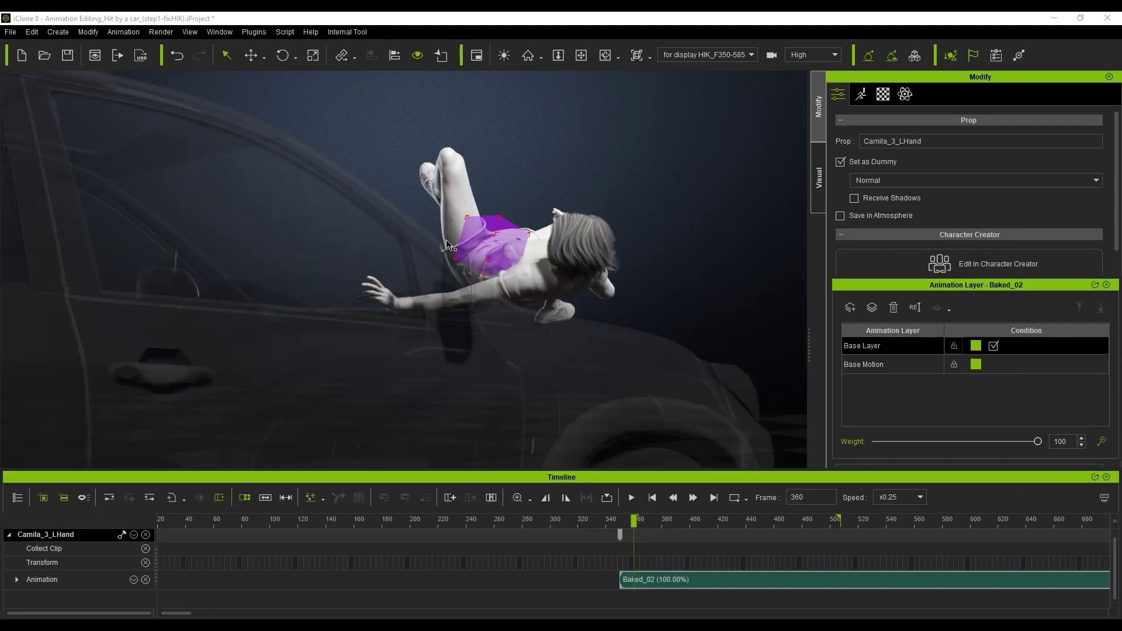
Assign the Camila_3_LHand dummy as Camila_3's left-hand reach target
{"action": "left_click", "coordinate": [535, 288]}
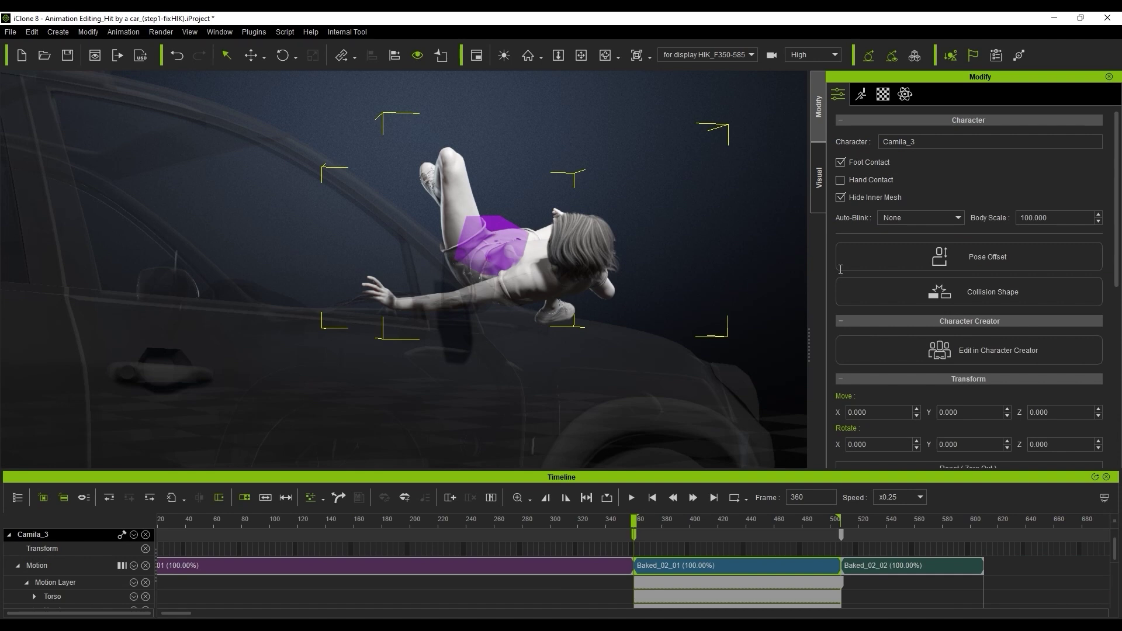
{"action": "left_click", "coordinate": [867, 96]}
{"action": "left_click", "coordinate": [1049, 267]}
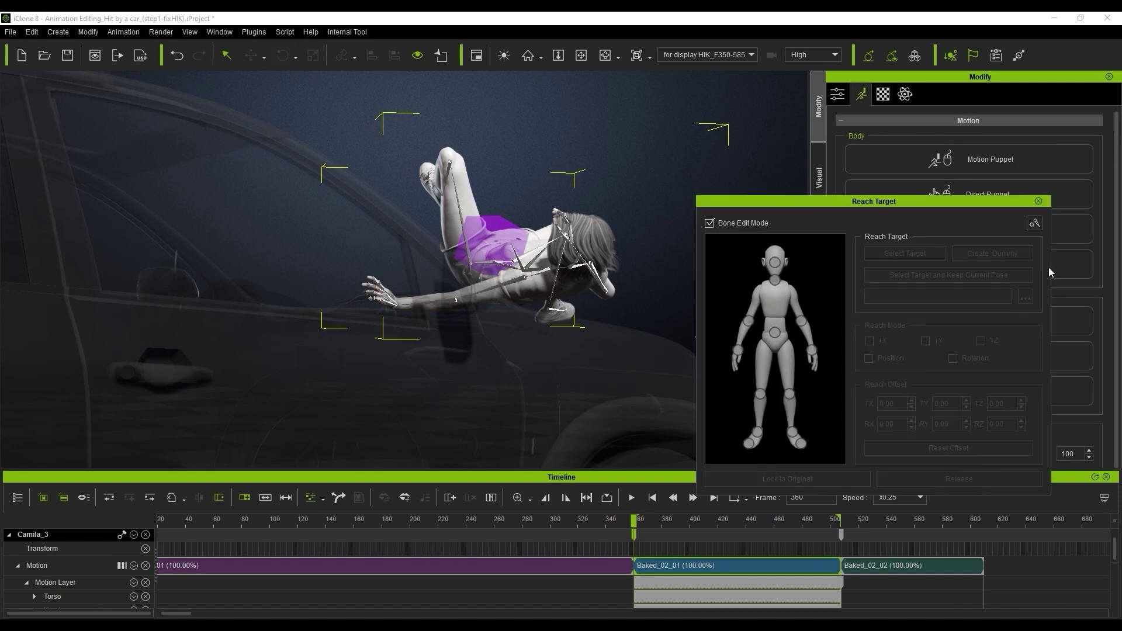
{"action": "left_click", "coordinate": [393, 302]}
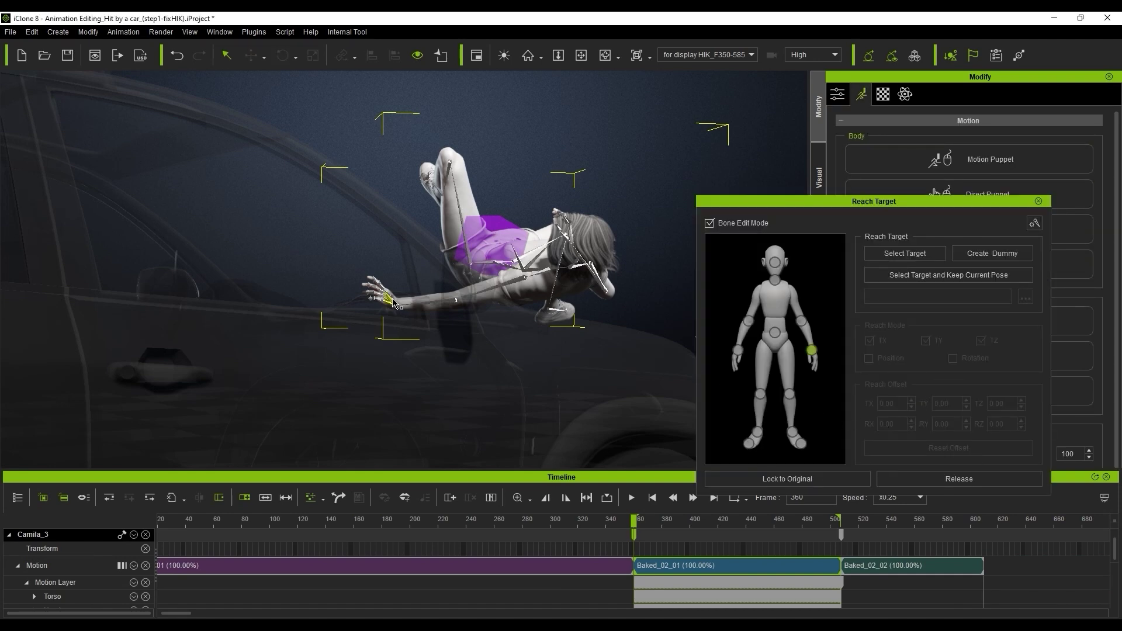
{"action": "left_click", "coordinate": [921, 253]}
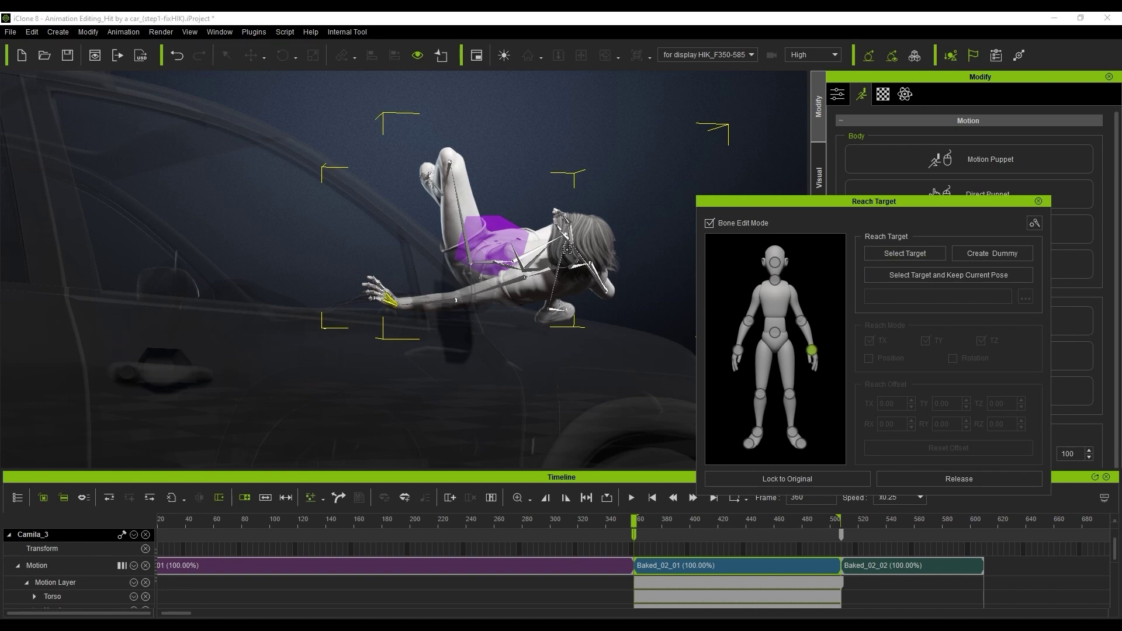
{"action": "left_click", "coordinate": [495, 231]}
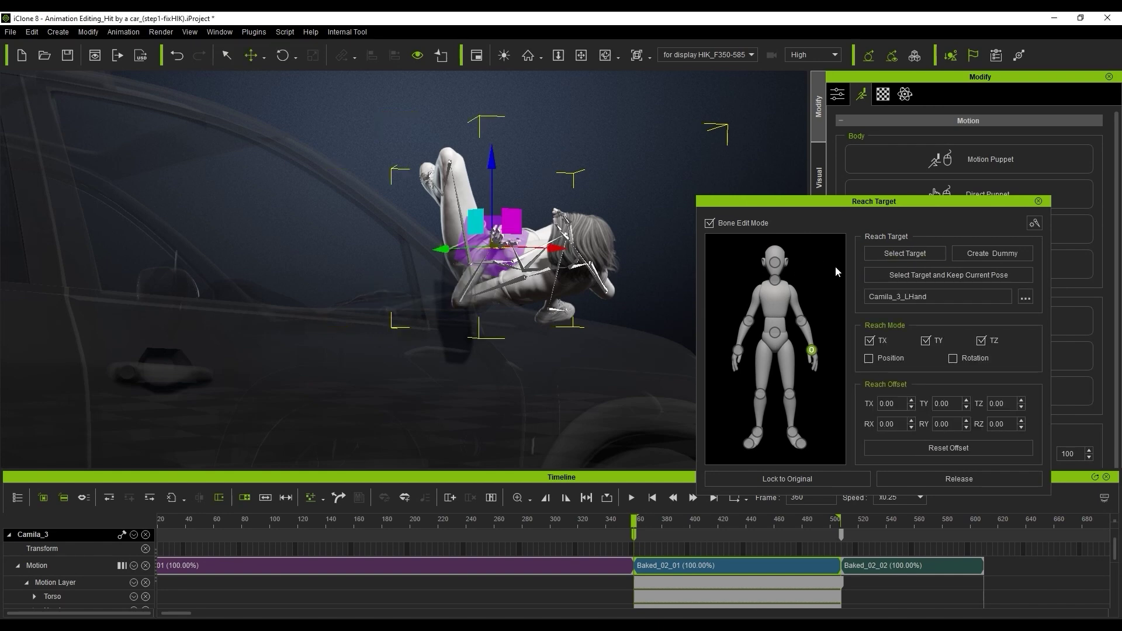